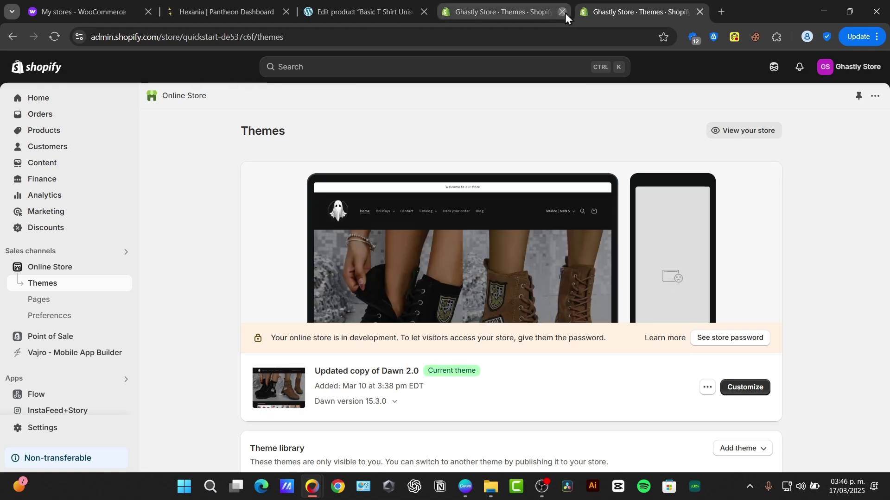
Close the duplicate 'Ghastly Store - Themes' tab, leaving one Themes page open.
left_click(564, 13)
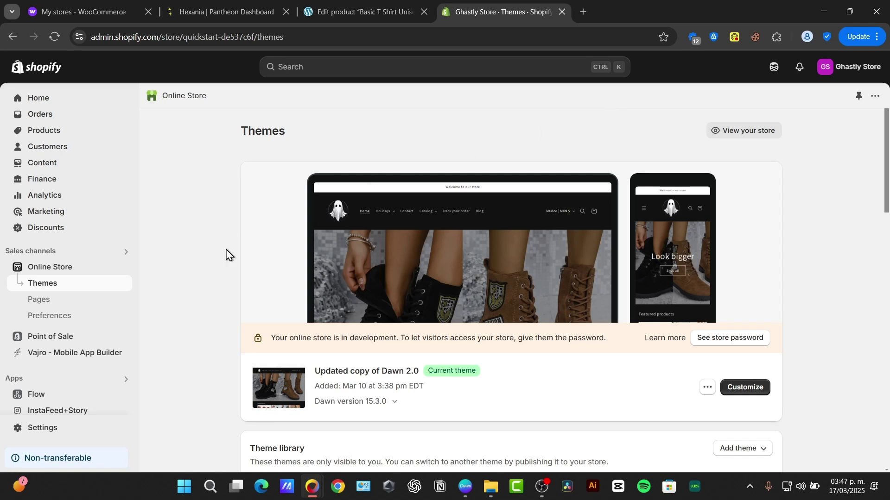
Search the store's installed apps for 'CJ' from the Apps section.
left_click(44, 383)
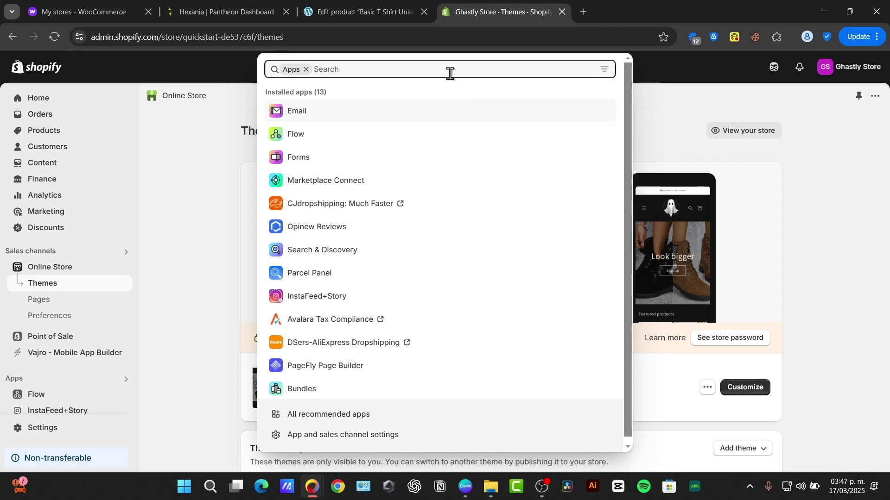
type("CJ")
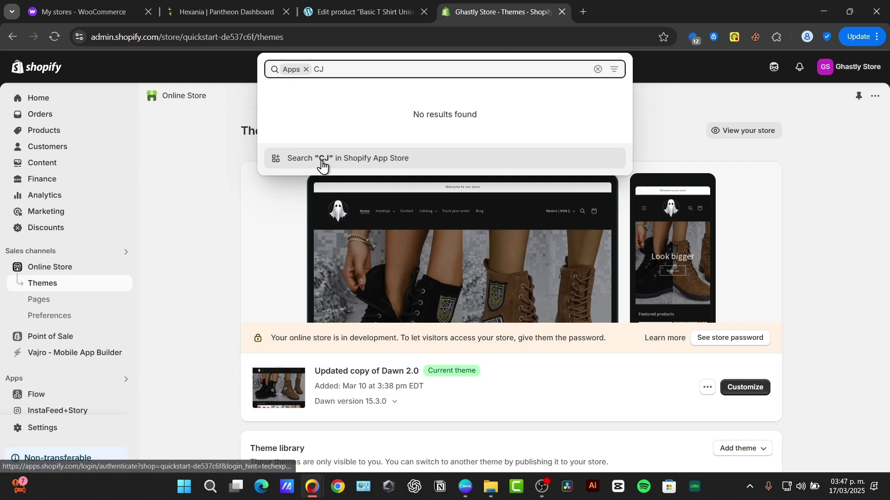
Search the Shopify App Store for CJ and open the CJdropshipping: Much Faster app.
left_click(358, 165)
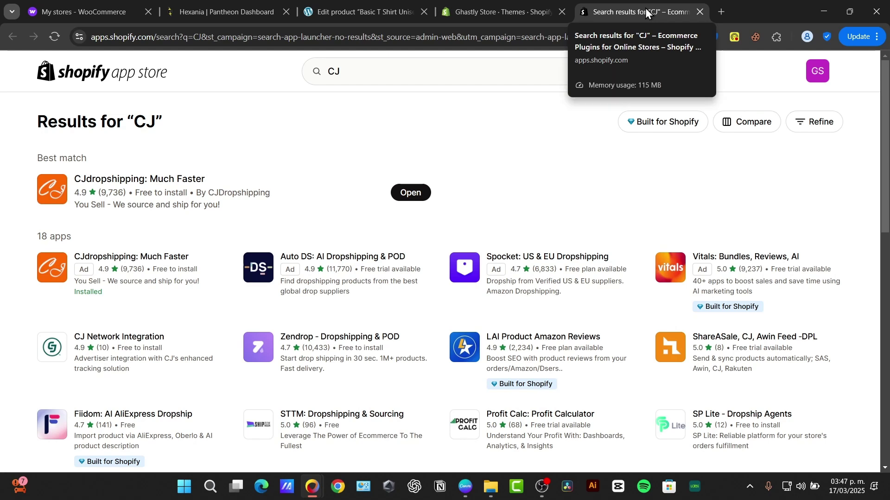
left_click(85, 179)
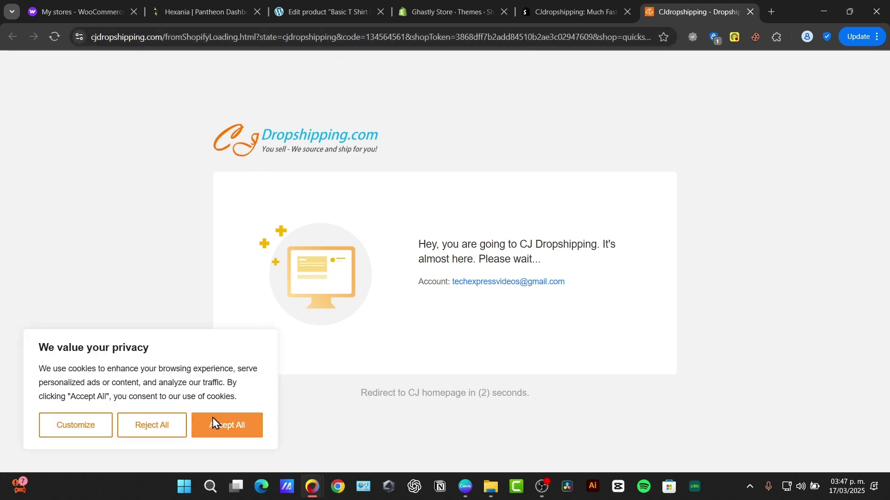
Accept CJ's cookies, close the app listing tab, decline notifications, and return to Shopify Themes.
left_click(223, 422)
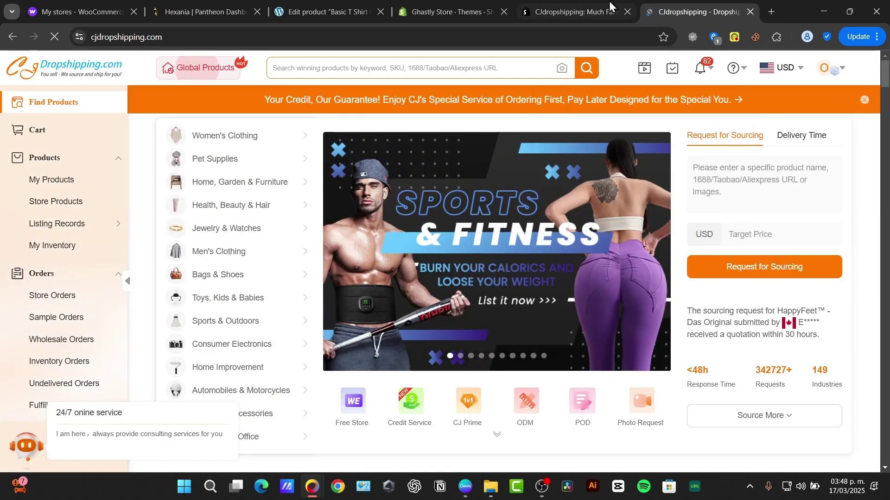
left_click(590, 2)
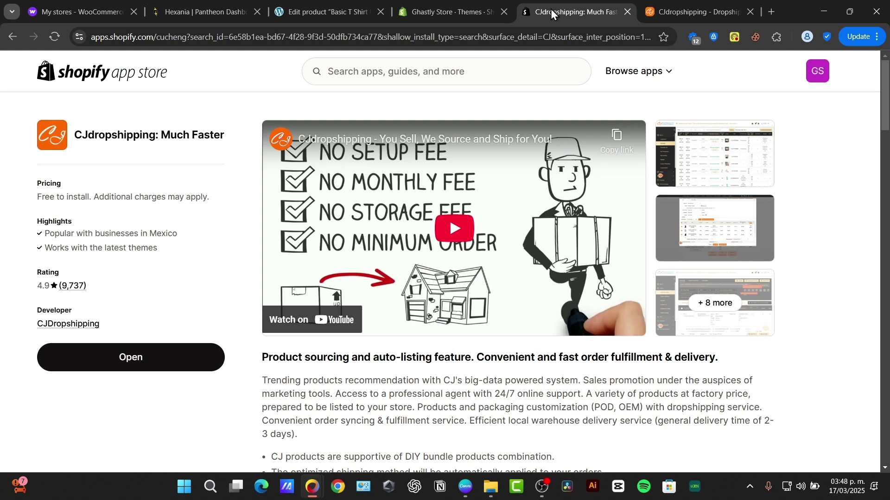
left_click(628, 12)
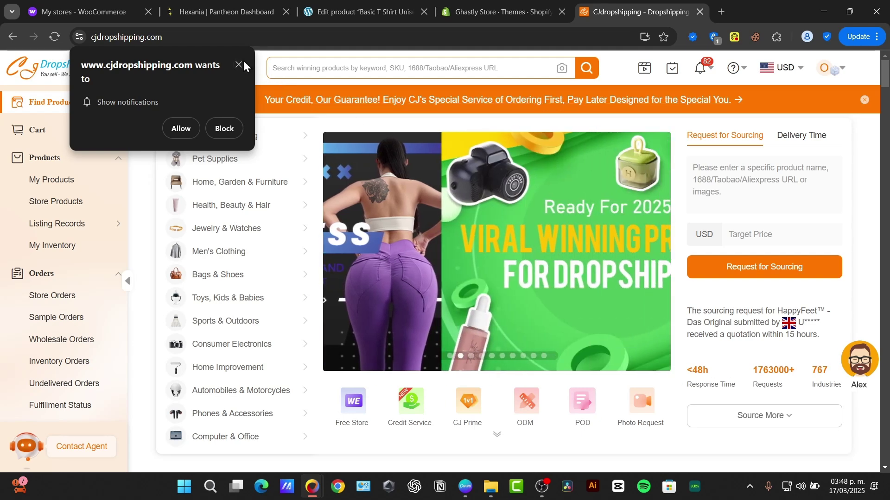
left_click(239, 65)
left_click(496, 10)
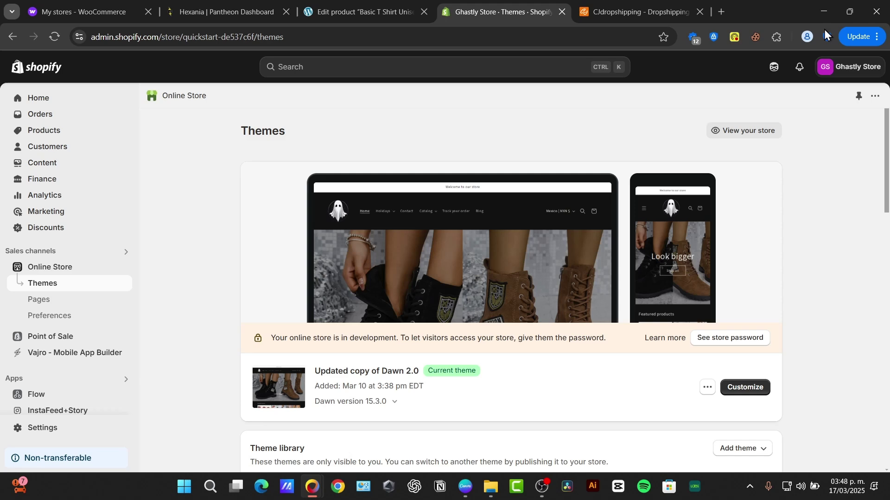
Open CJdropshipping's Authorization > Shopify (4) store list, showing Ghastly Store authorized.
left_click(637, 7)
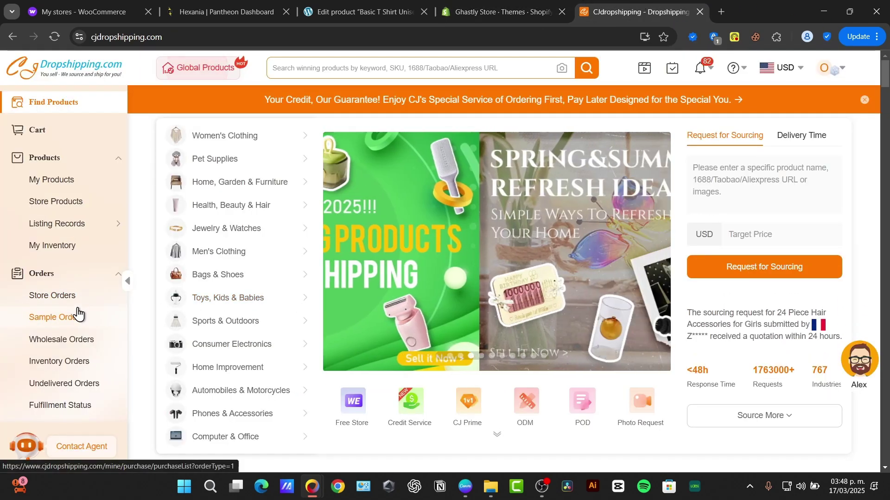
scroll(78, 313, "down", 3)
scroll(78, 313, "up", 3)
mouse_move(81, 225)
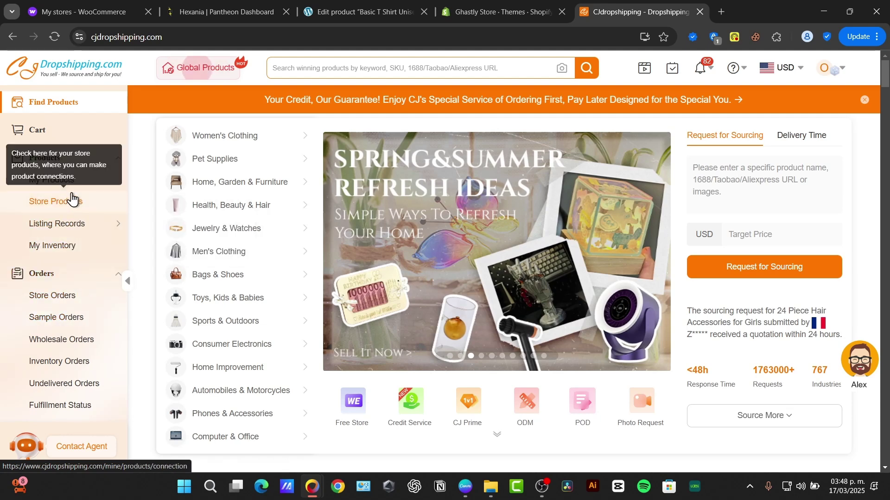
scroll(82, 226, "down", 3)
scroll(81, 226, "down", 3)
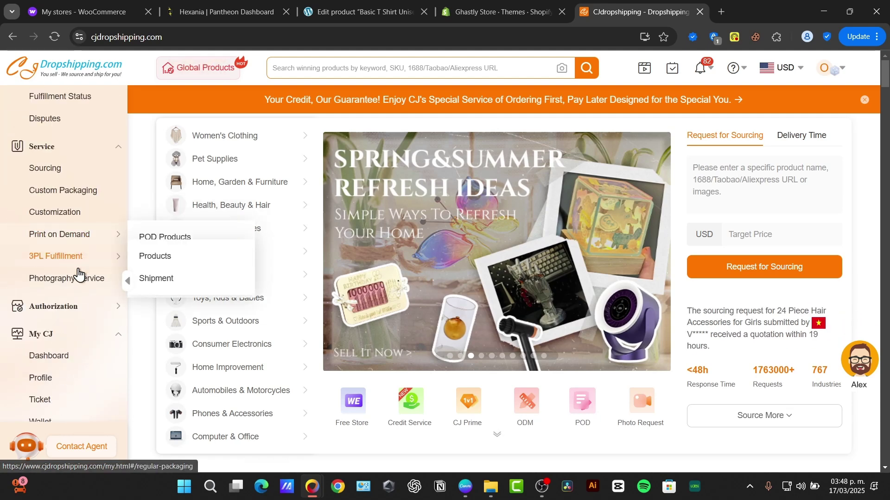
mouse_move(78, 316)
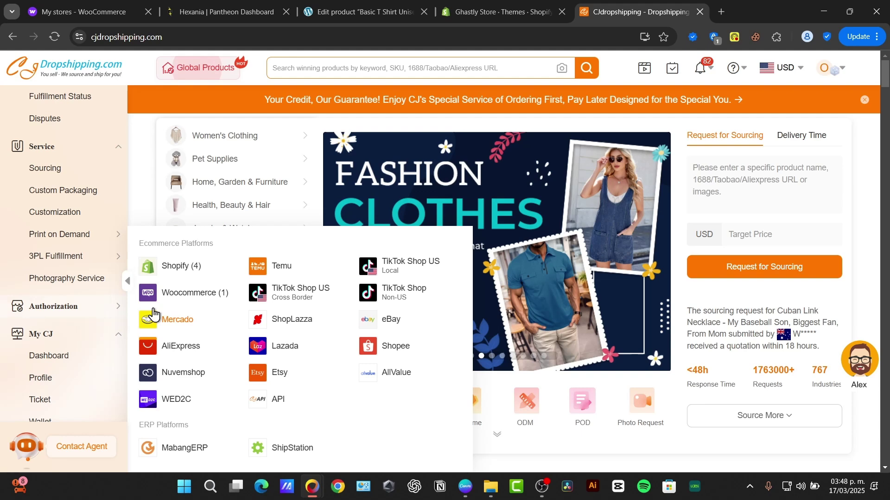
left_click(174, 272)
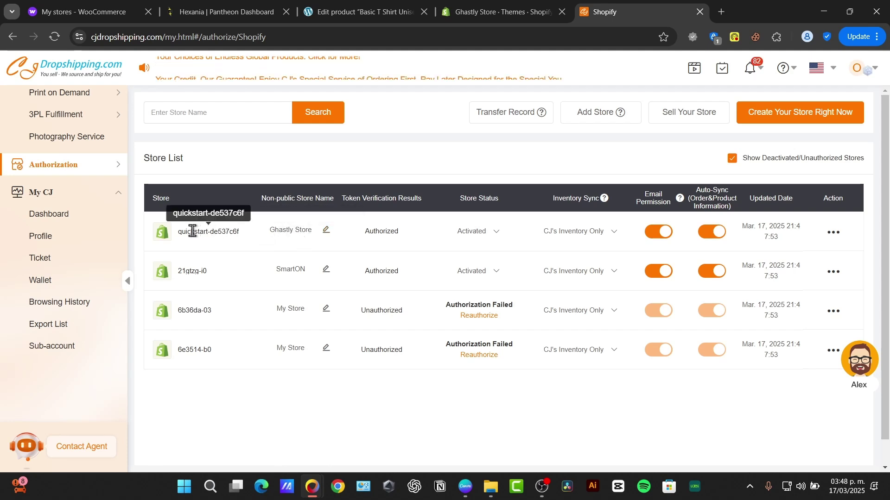
left_click_drag(191, 232, 250, 242)
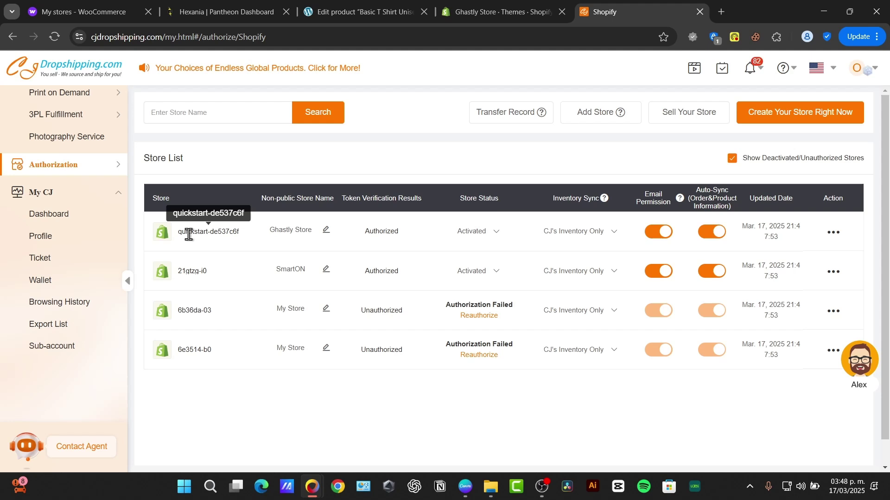
left_click_drag(178, 232, 240, 233)
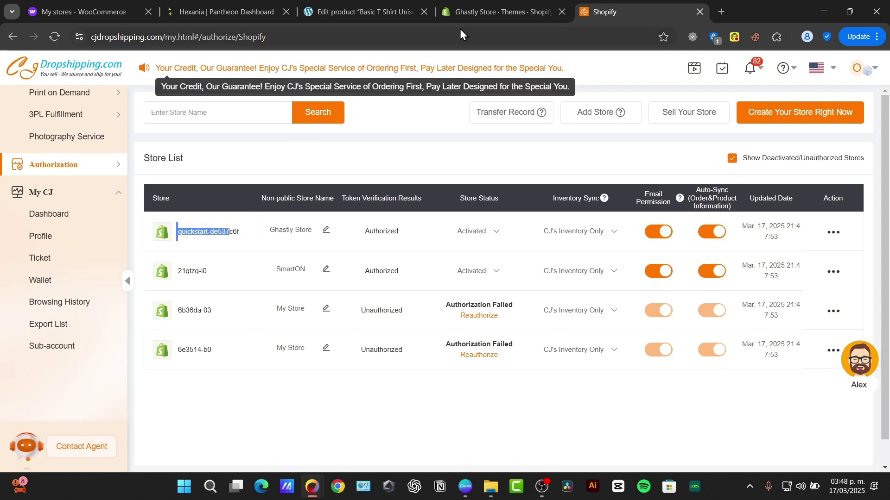
left_click(513, 1)
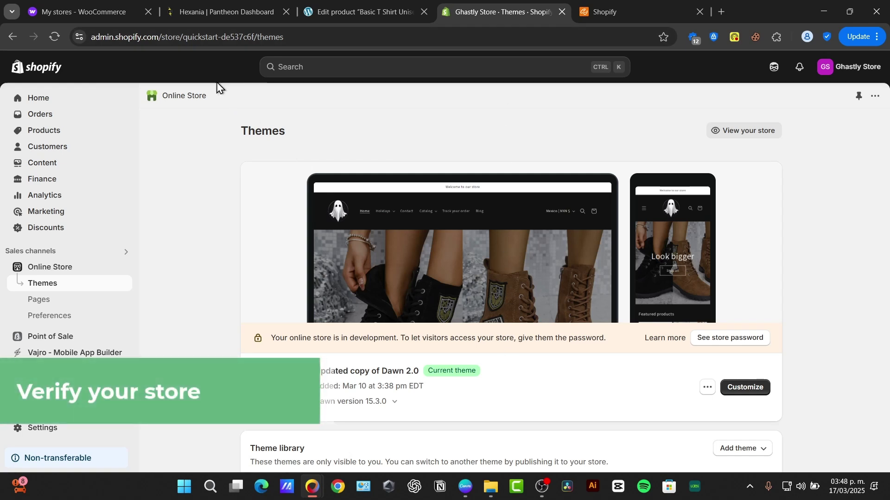
left_click_drag(183, 37, 228, 38)
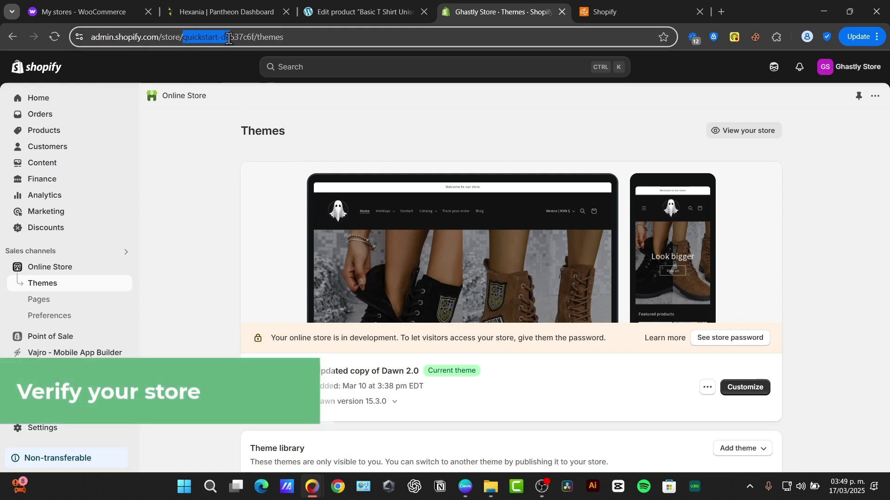
left_click(615, 8)
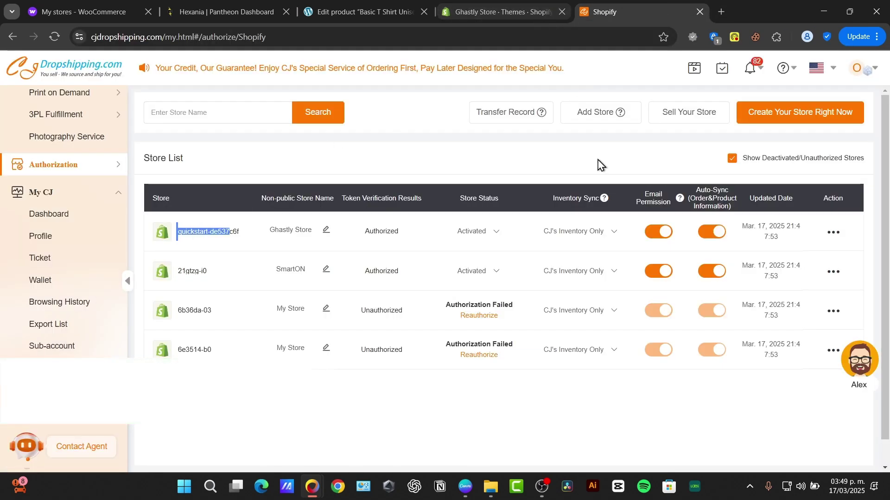
Delete the SmartON store connection from the CJ Shopify store list.
left_click(833, 271)
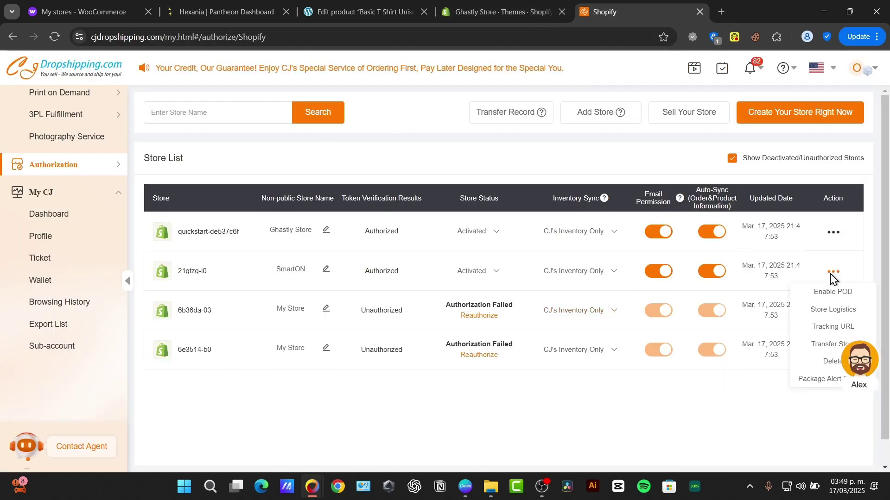
left_click(833, 272)
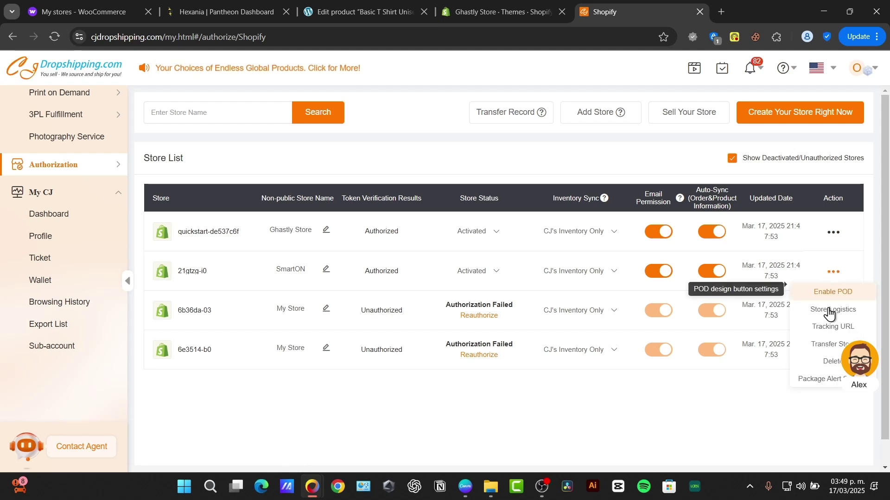
left_click(829, 361)
left_click(532, 306)
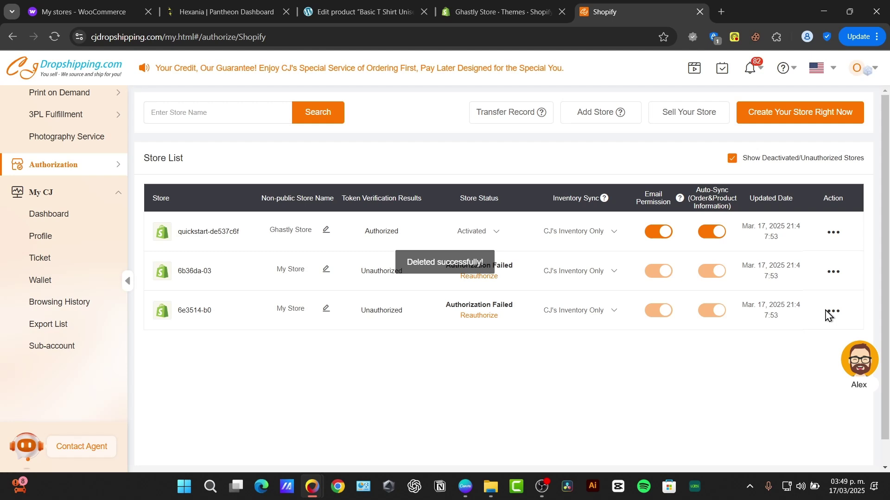
Delete the two unauthorized My Store connections and authorize the Shopify store via Add Store.
mouse_move(832, 320)
left_click(833, 353)
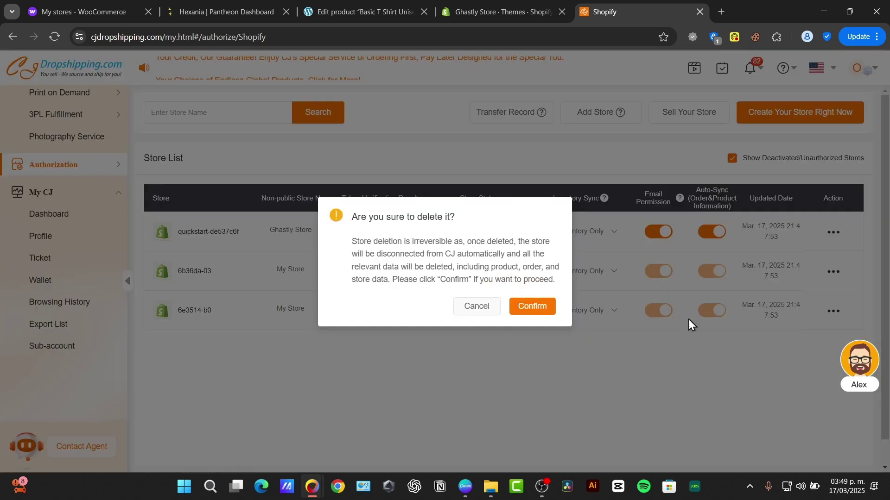
left_click(531, 307)
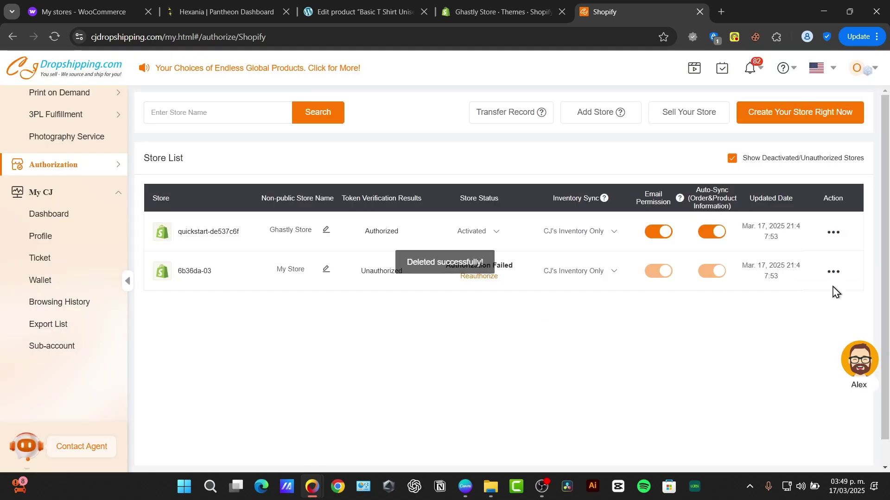
mouse_move(833, 278)
left_click(835, 311)
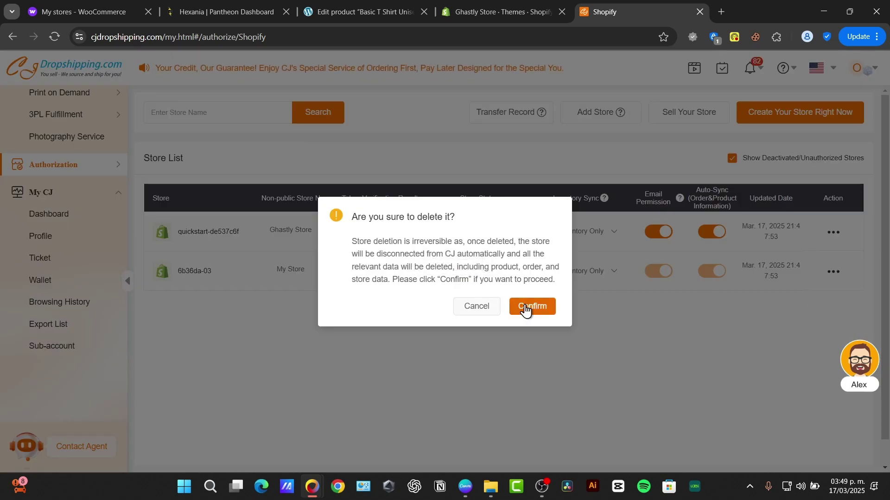
left_click(526, 308)
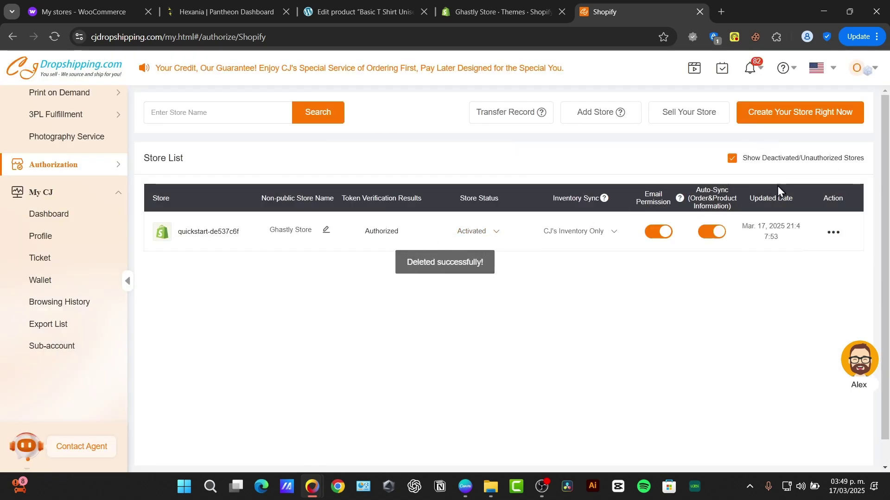
left_click(596, 114)
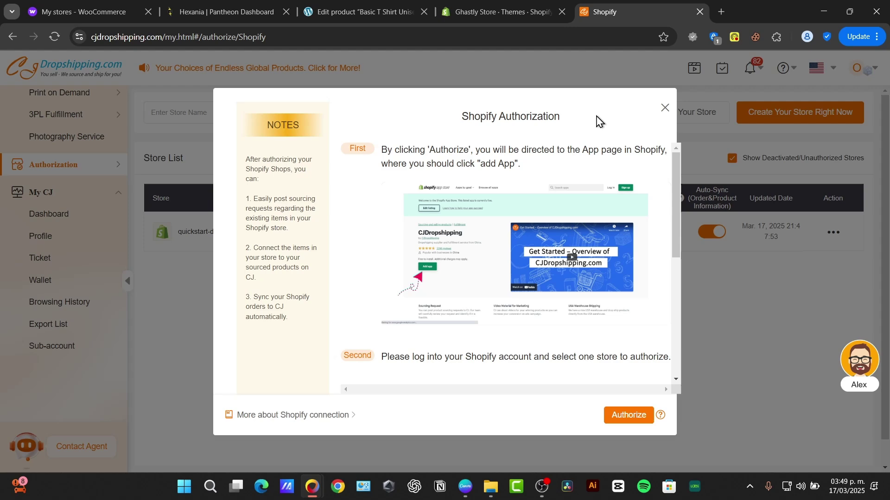
left_click(630, 417)
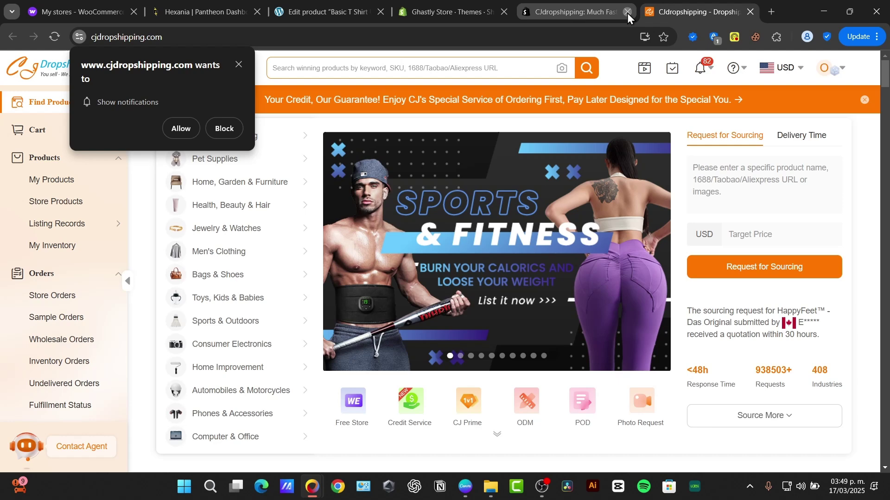
Dismiss the extra tab and prompt, then list the Foldable Magnetic Vacuum Car Phone Holder from Trending Products.
left_click(627, 13)
left_click(238, 63)
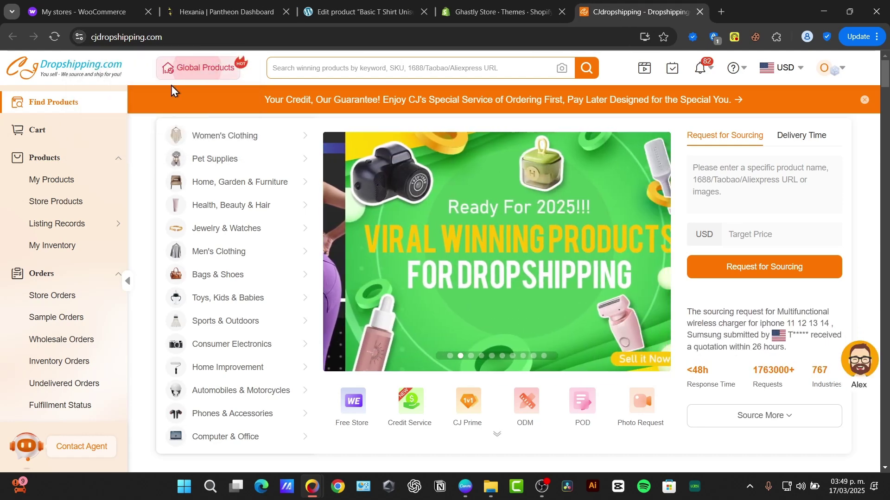
scroll(339, 224, "down", 3)
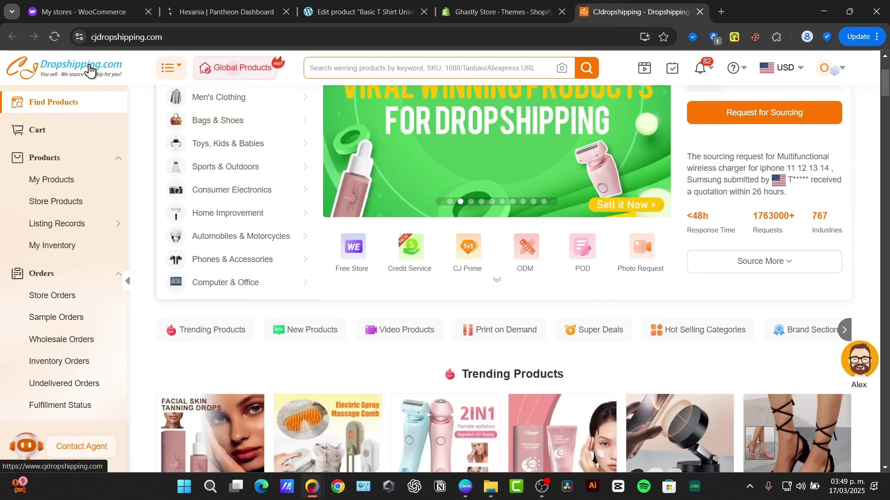
left_click(87, 69)
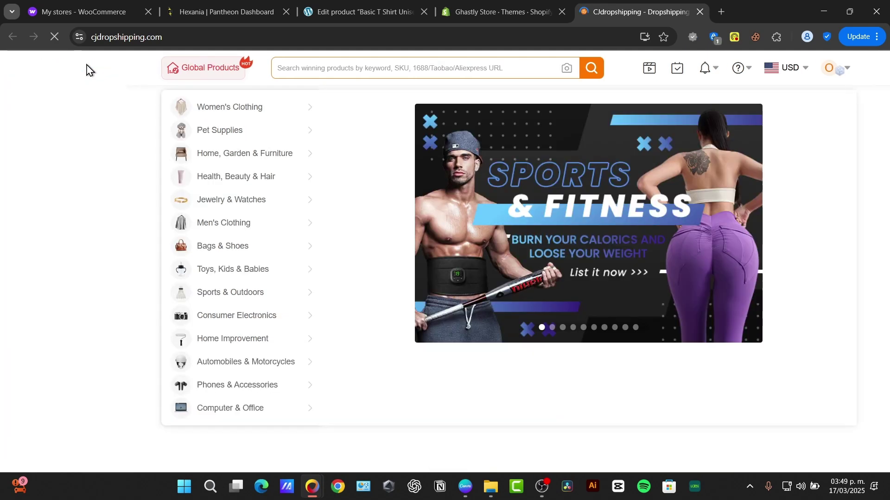
scroll(598, 366, "down", 6)
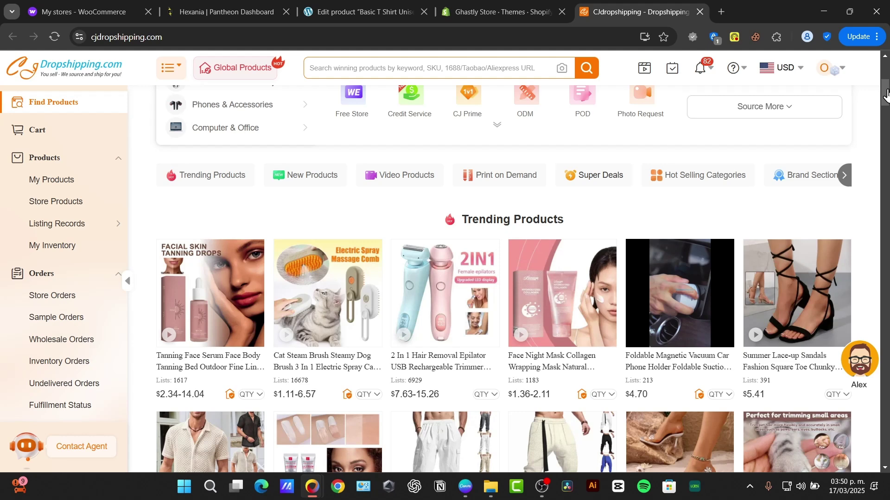
mouse_move(724, 326)
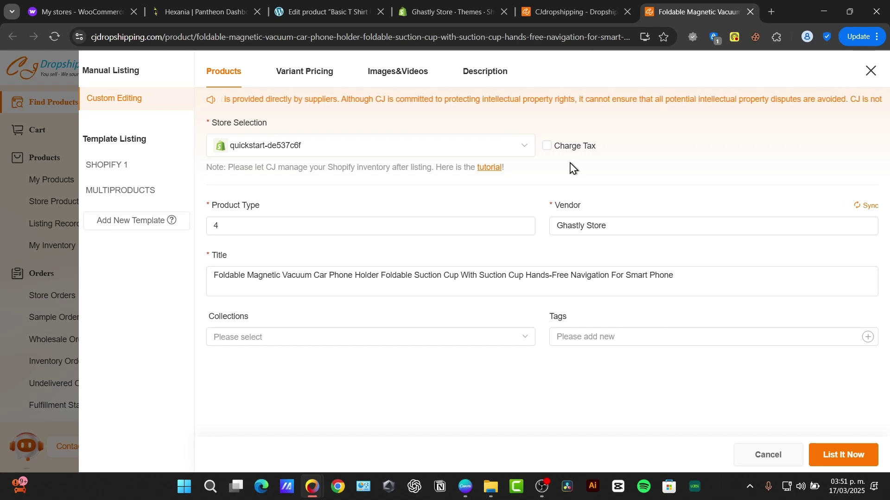
Shorten the listing title to 'Foldable Magnetic Vacuum Car Phone Holder'.
left_click(421, 285)
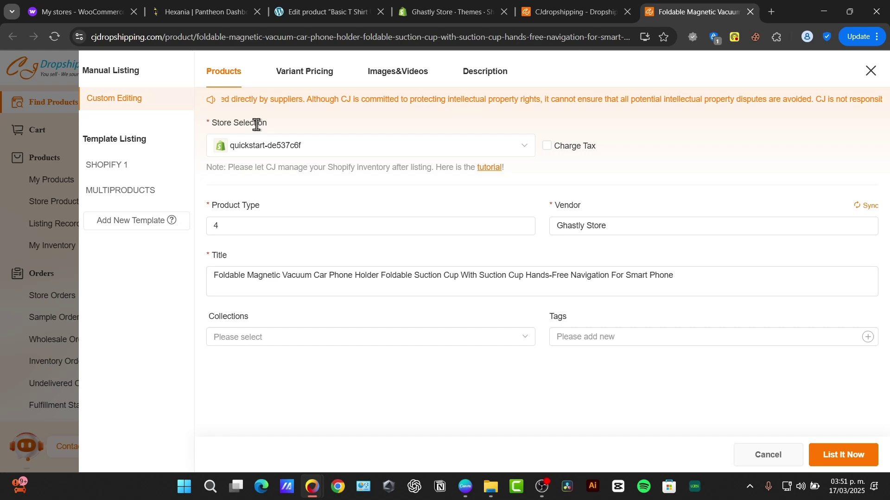
left_click(288, 146)
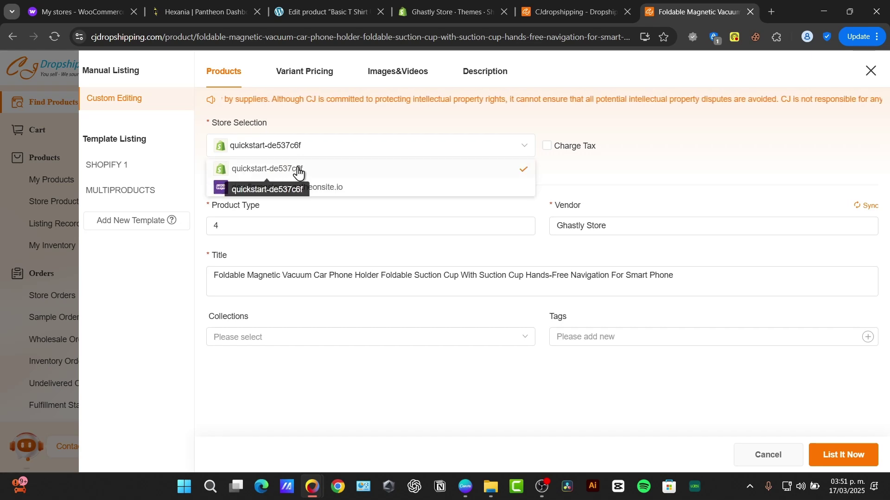
left_click(355, 339)
left_click(338, 284)
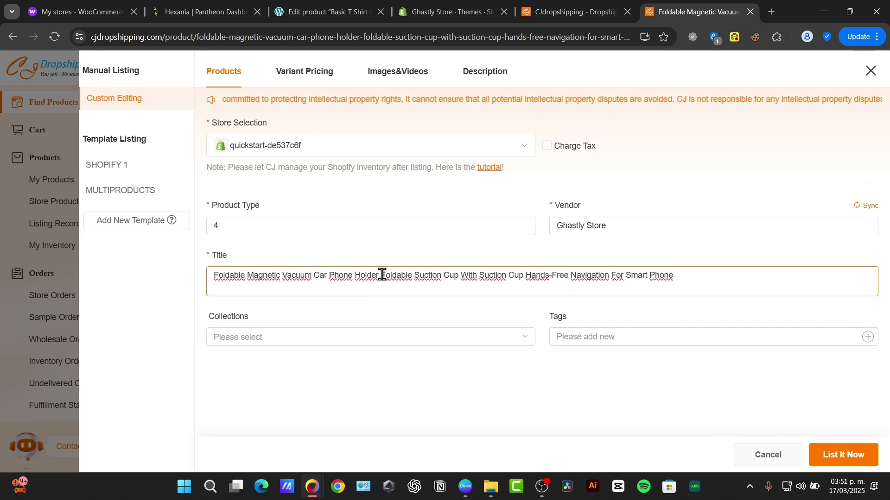
left_click_drag(382, 275, 788, 264)
key("BackSpace")
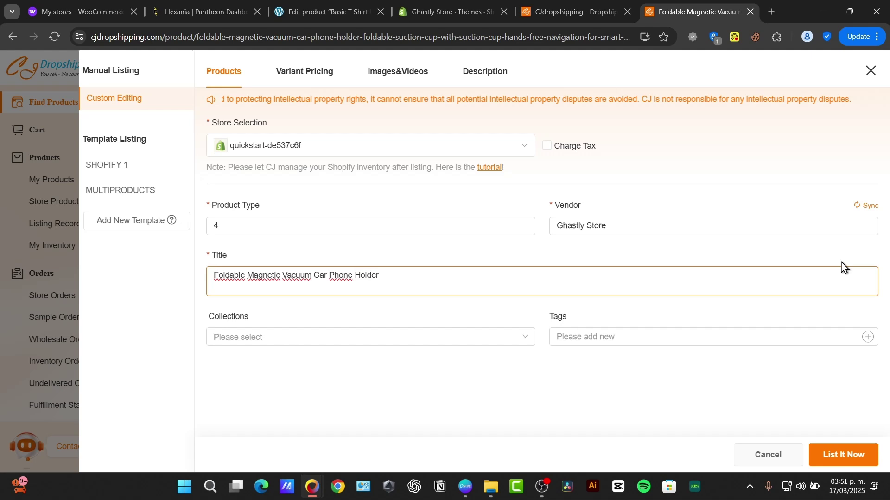
Create a new 'Holder' collection and assign the product to it.
left_click(441, 344)
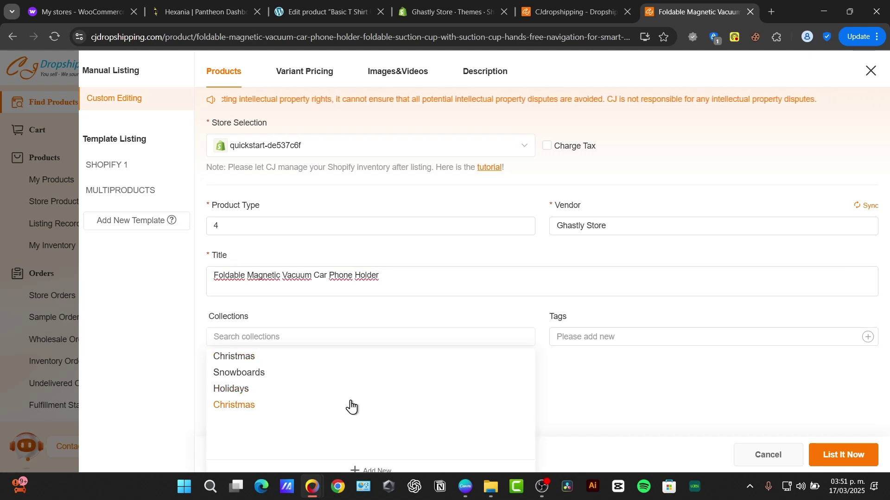
left_click(374, 470)
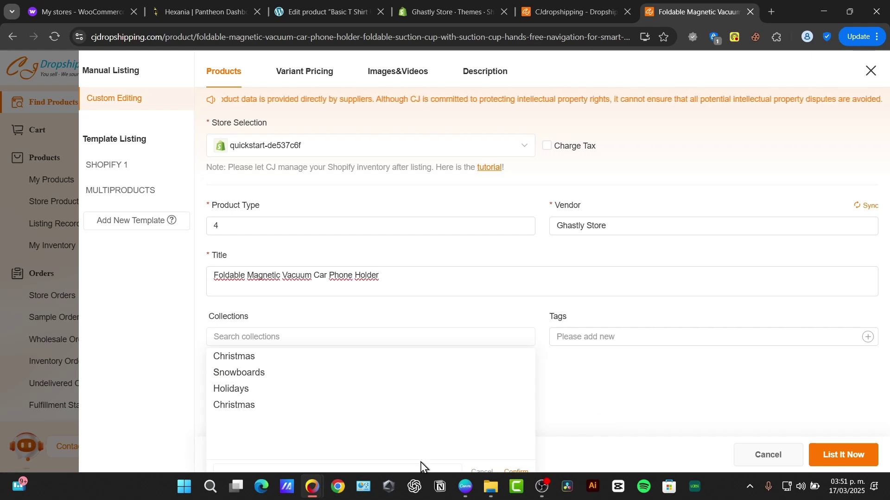
left_click(406, 469)
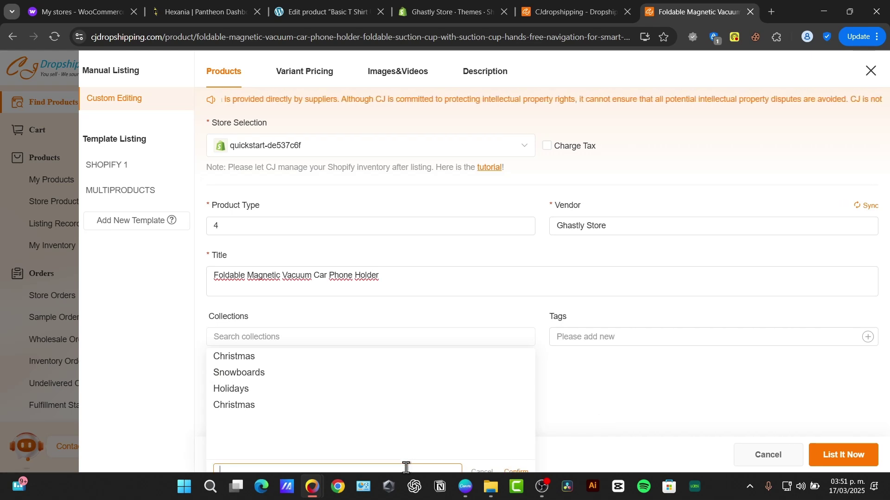
left_click(511, 472)
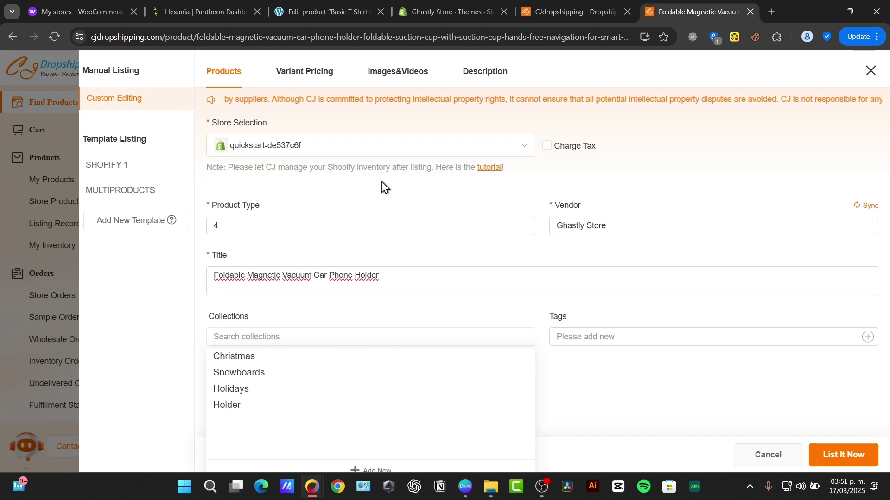
left_click(281, 408)
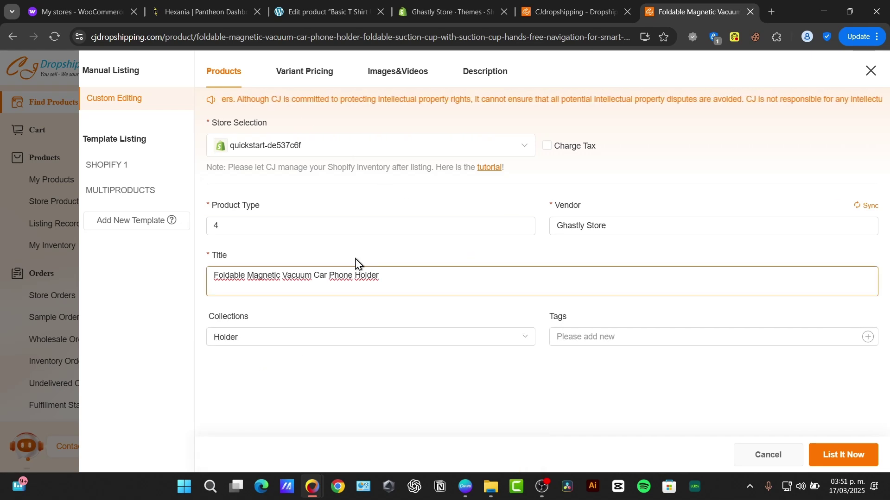
Check the Variant Pricing table, confirming Your Price is in MXN, and open a new browser tab.
left_click(311, 77)
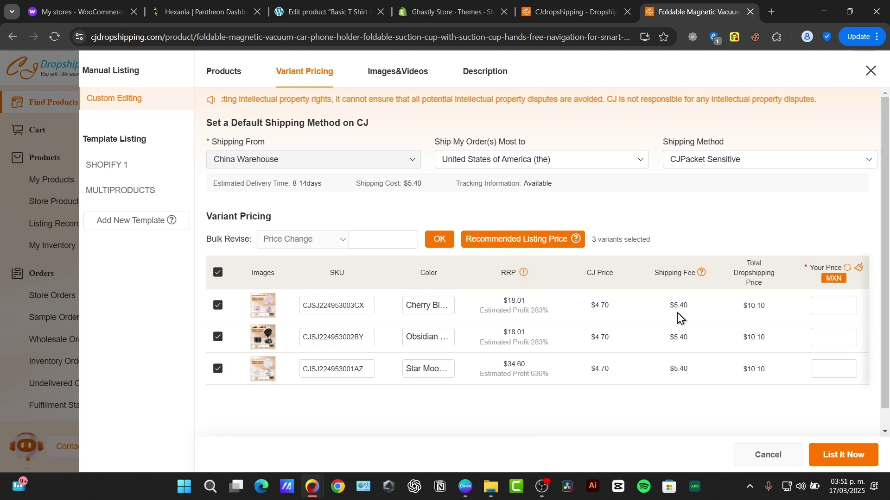
left_click_drag(690, 308, 743, 376)
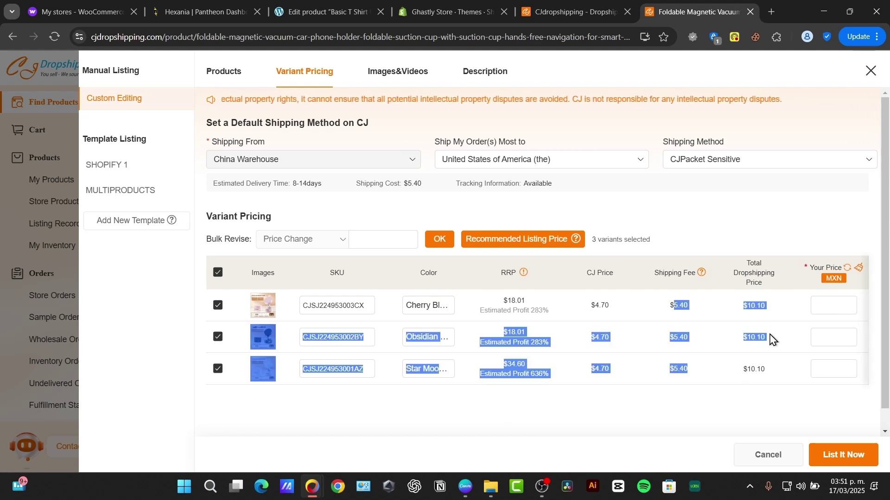
left_click(755, 304)
left_click_drag(778, 347, 794, 338)
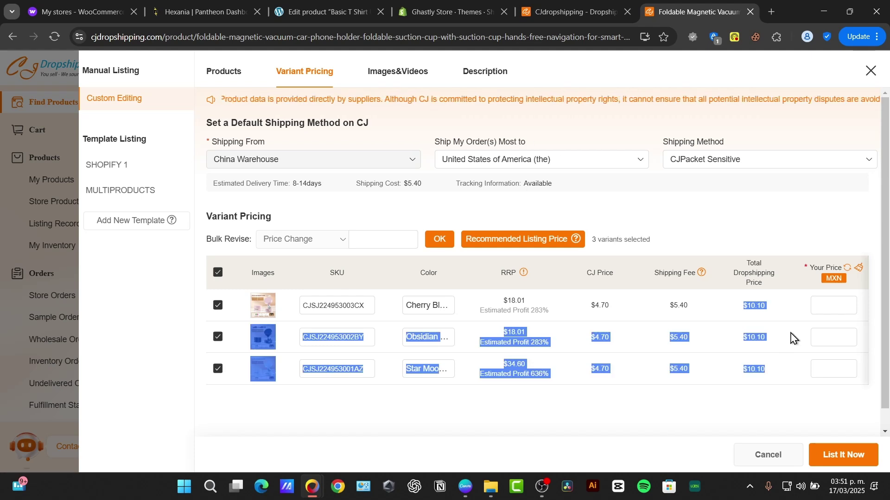
double_click(836, 279)
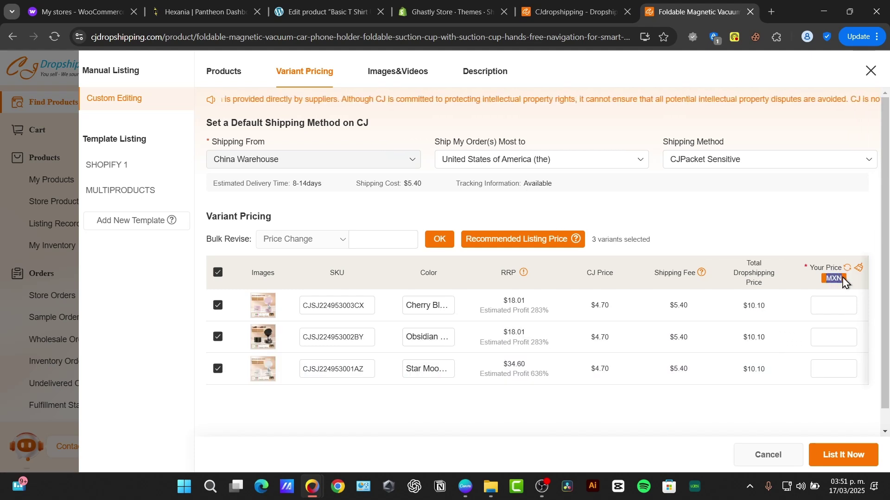
left_click(772, 11)
Google 'dolares a pesos' and convert 10 US dollars, giving 199.47 Mexican pesos.
type("dolars")
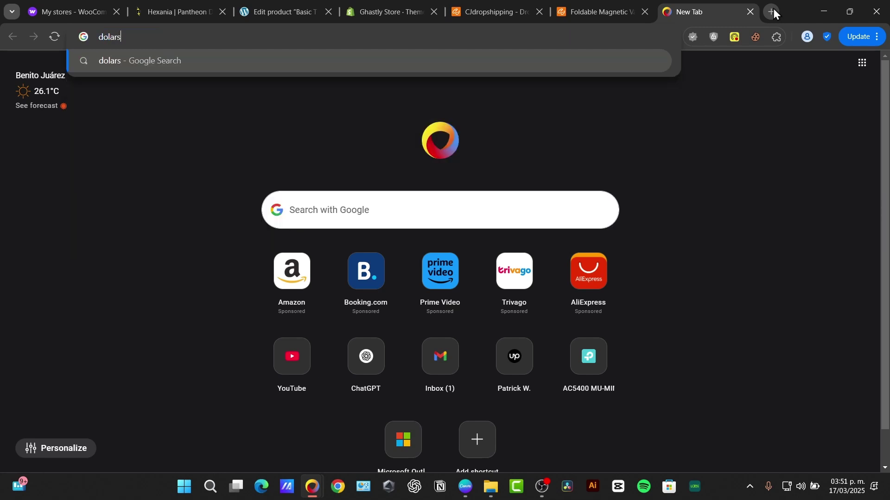
key("BackSpace")
type("es a p")
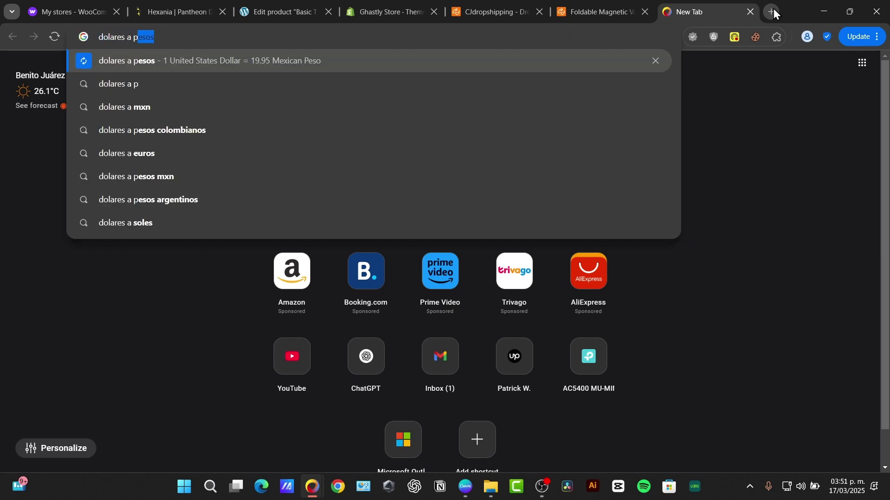
key("Return")
left_click(157, 233)
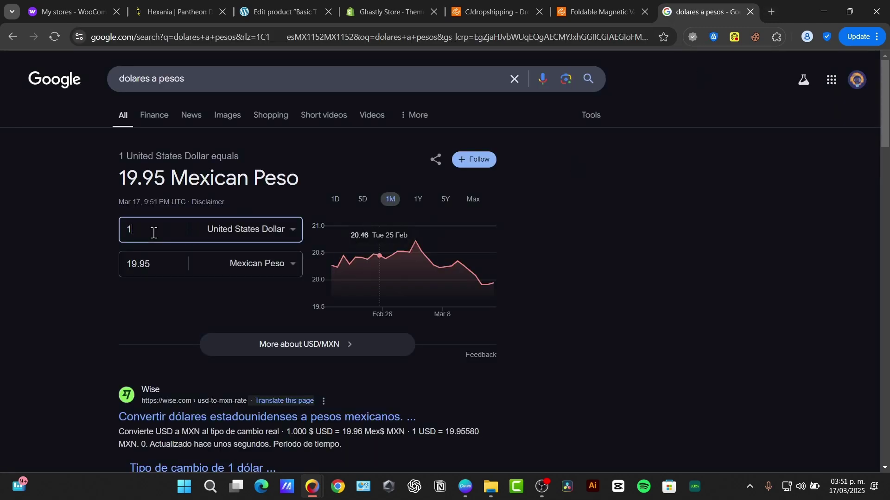
left_click(161, 267)
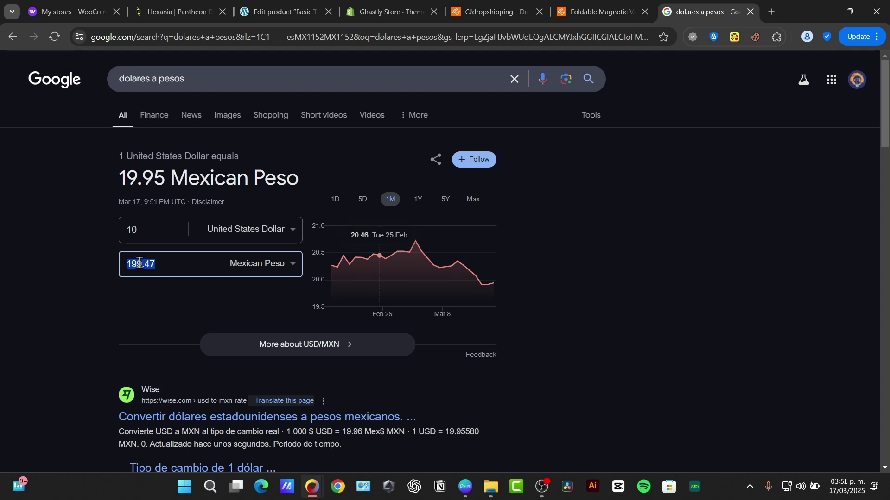
Price the Black, White and third colour variants at 255 MXN and list the holder to Shopify.
left_click(598, 11)
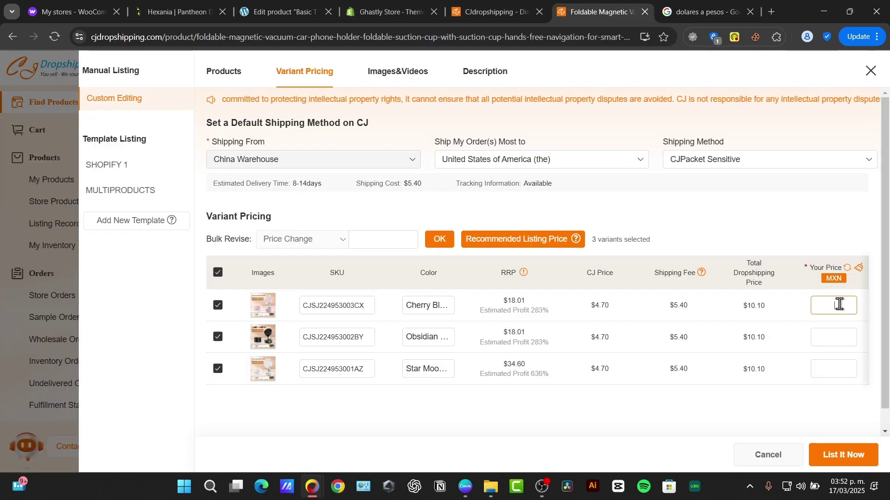
type("255")
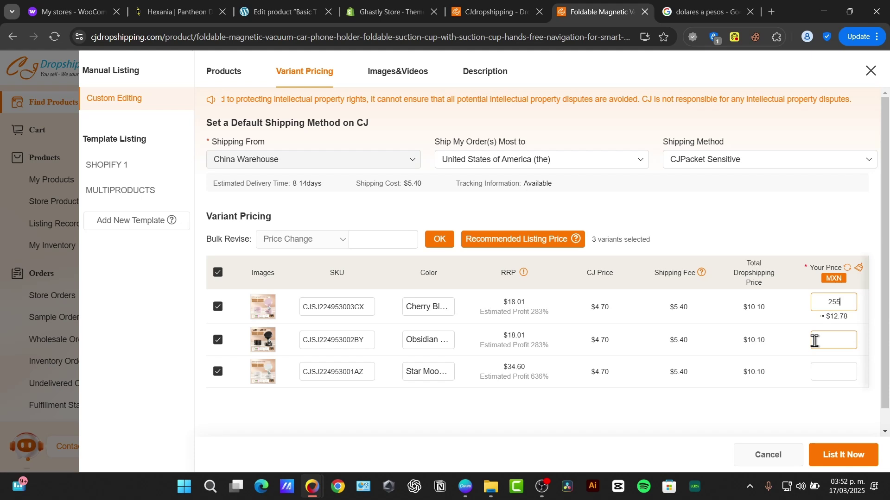
type("255")
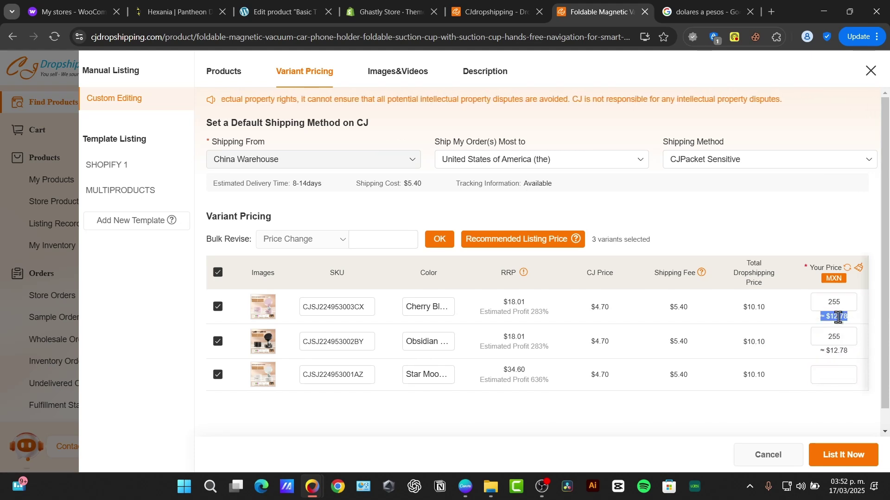
left_click(839, 376)
type("255")
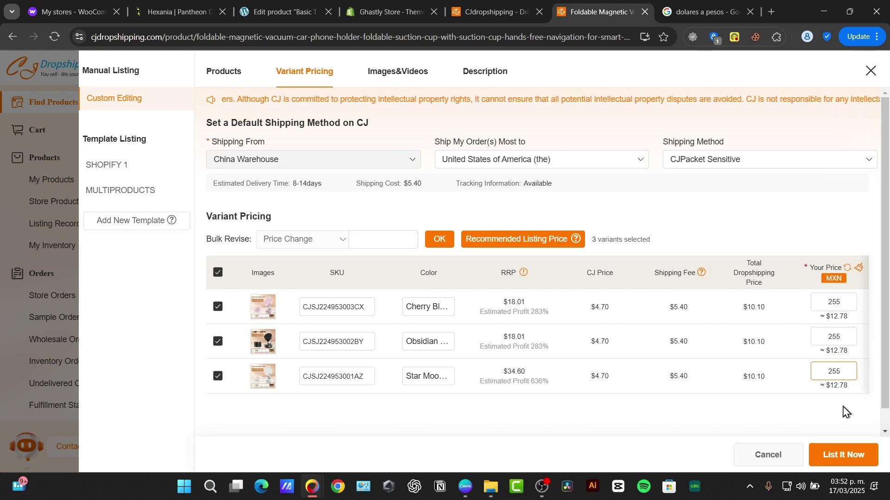
left_click_drag(855, 386, 822, 389)
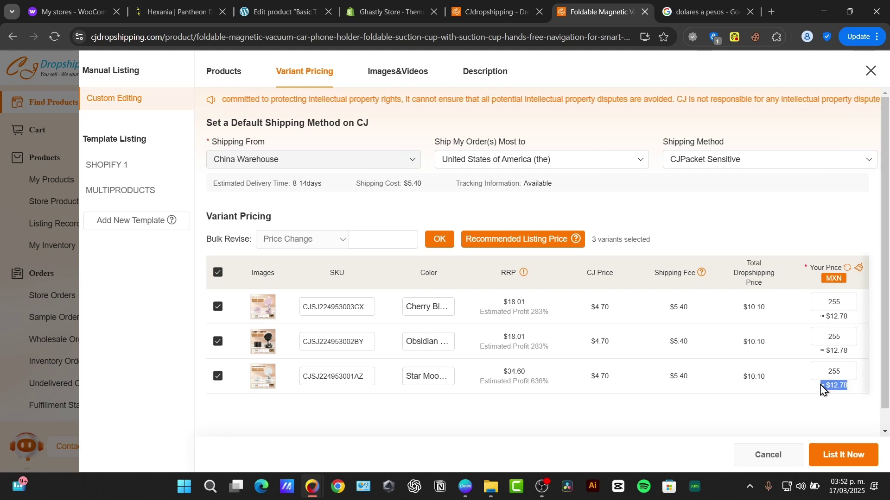
left_click(847, 453)
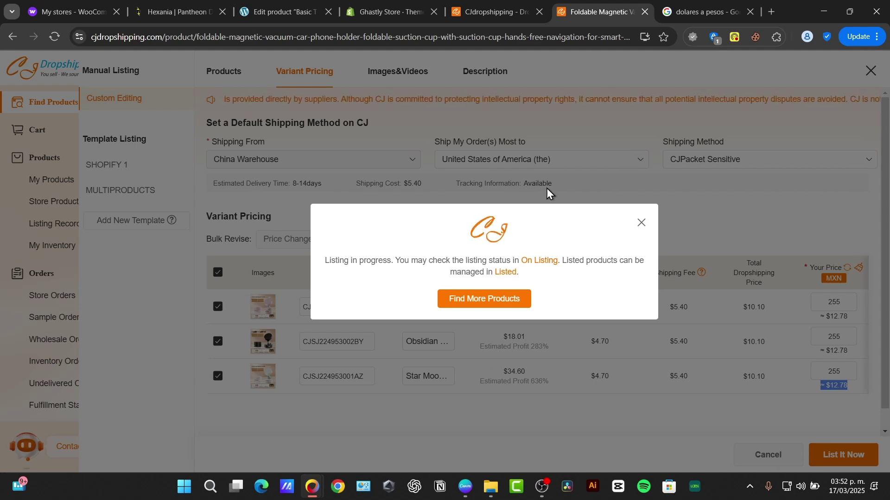
Return to the Shopify store admin and open its Products list.
left_click(369, 8)
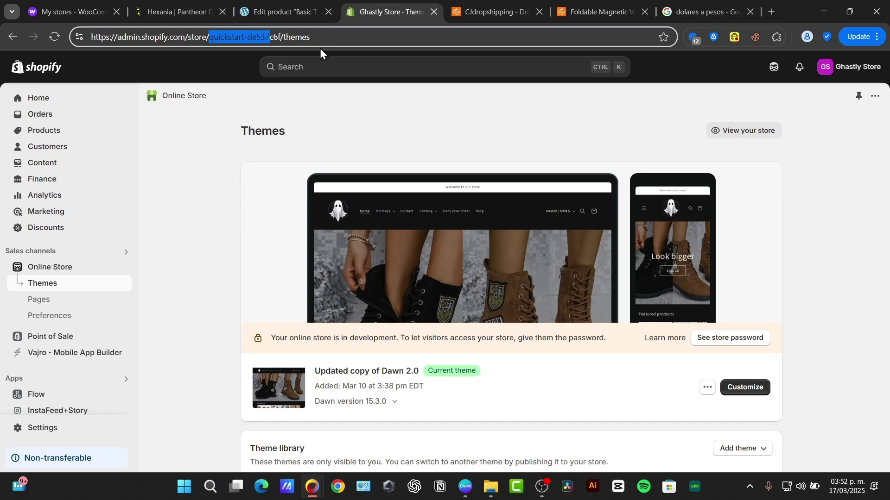
left_click(73, 135)
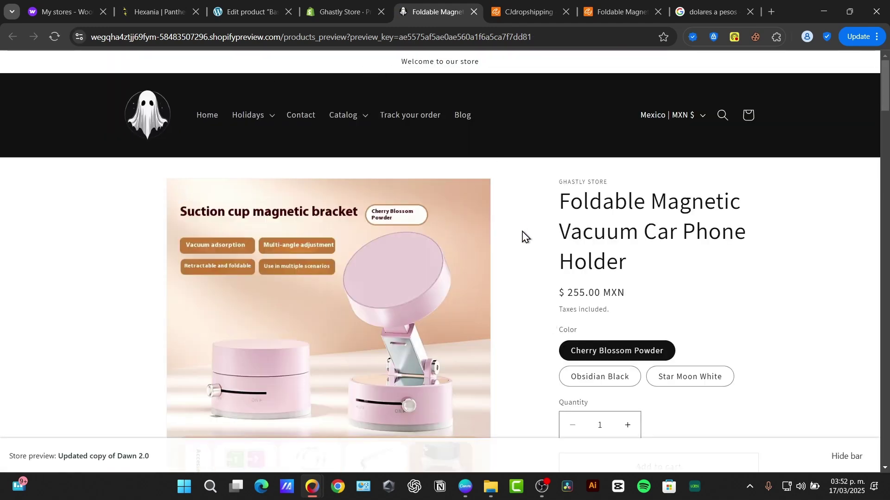
Preview the Obsidian Black and Star Moon White variants and check the 255.00 MXN price.
scroll(523, 238, "down", 3)
left_click(608, 227)
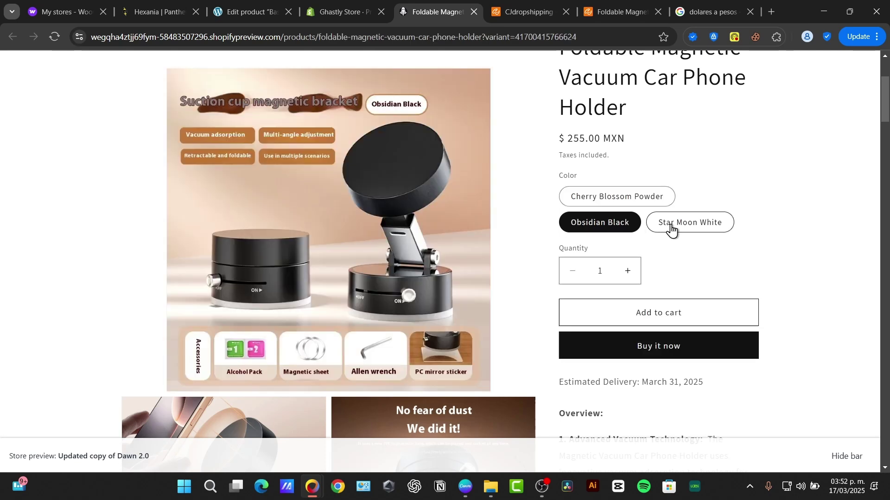
left_click(671, 228)
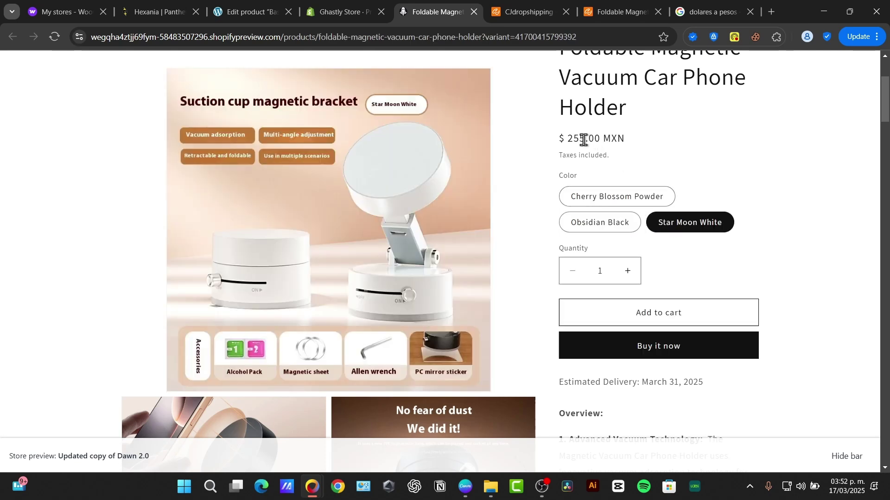
left_click_drag(566, 139, 621, 140)
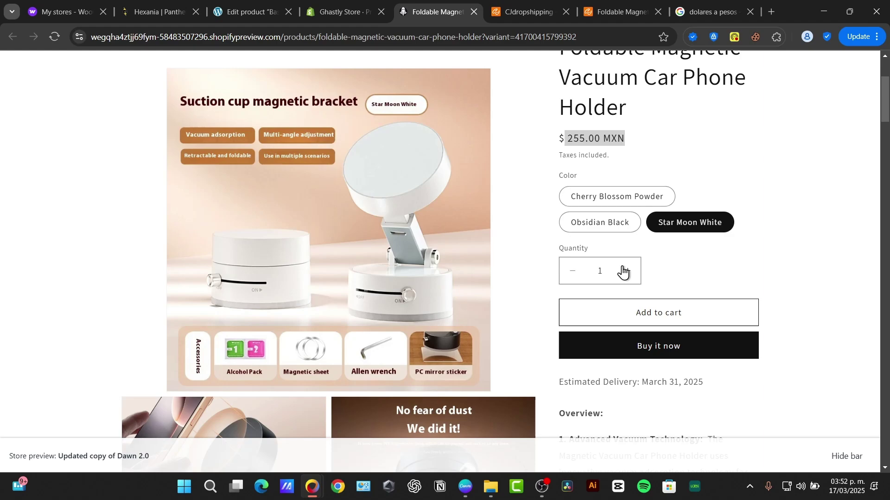
Scroll through the holder's product page details, then go back to the admin Products list.
scroll(622, 271, "down", 15)
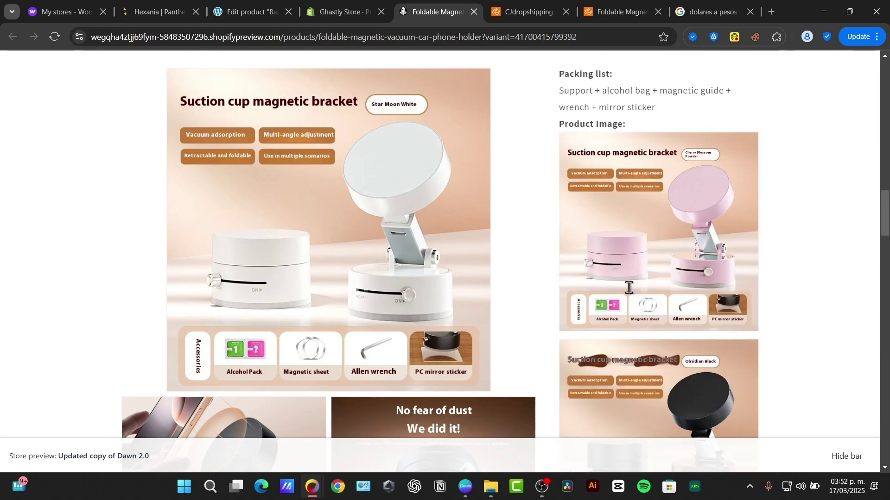
scroll(629, 288, "down", 20)
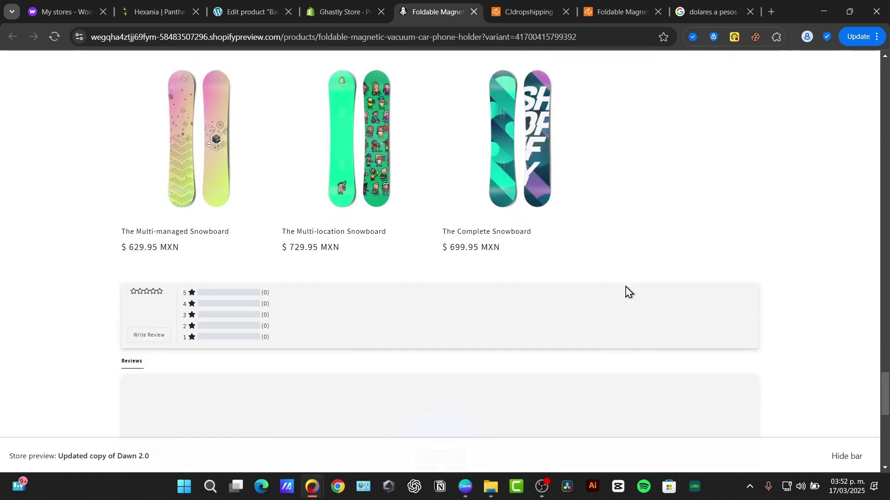
scroll(626, 290, "up", 20)
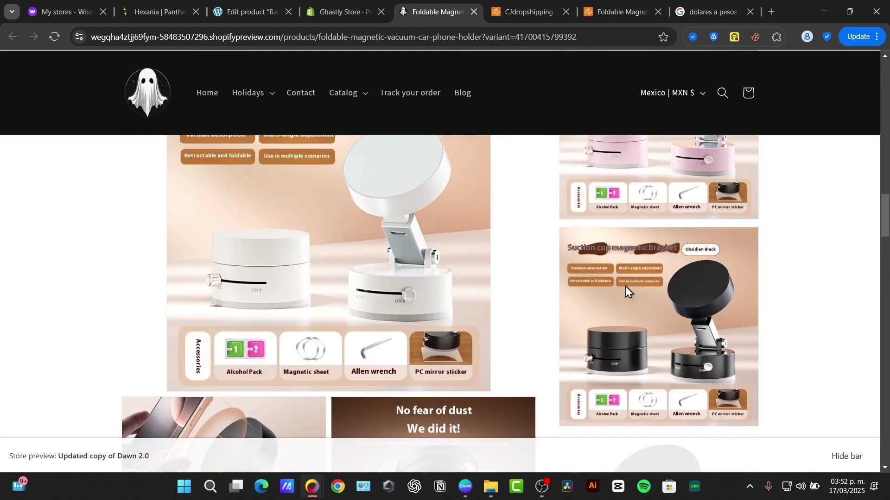
scroll(625, 292, "down", 20)
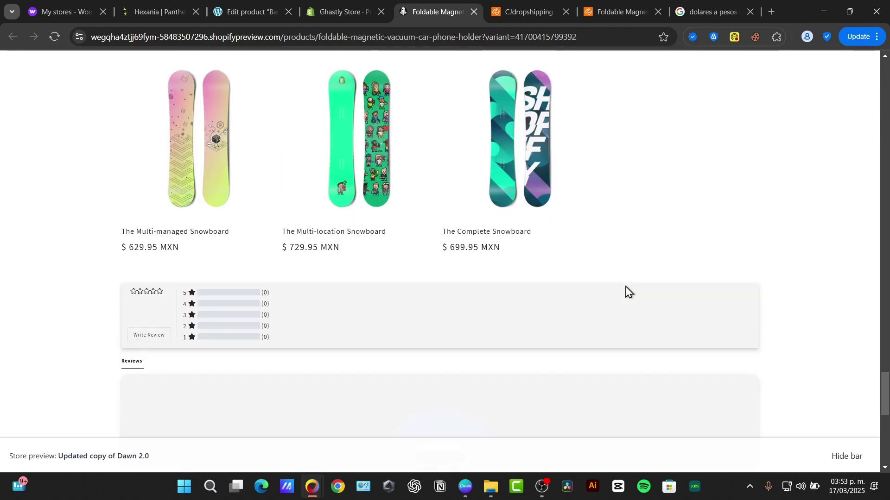
scroll(629, 291, "down", 5)
scroll(629, 291, "up", 20)
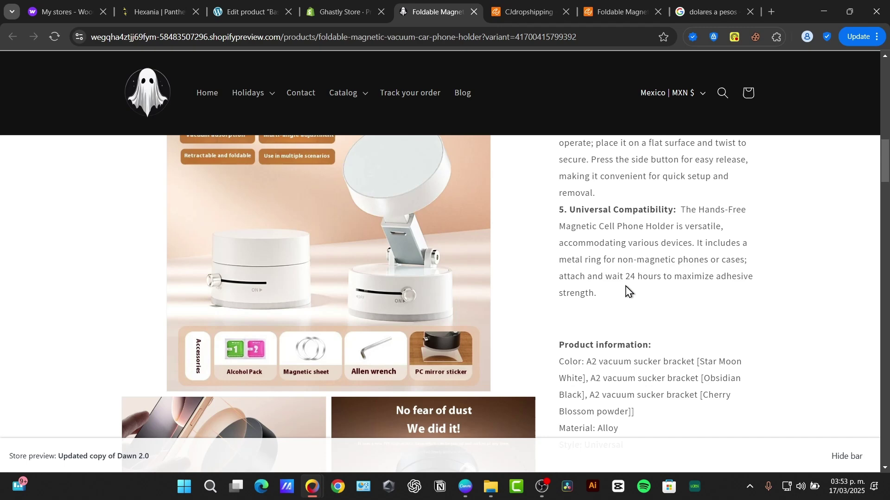
scroll(627, 291, "up", 1)
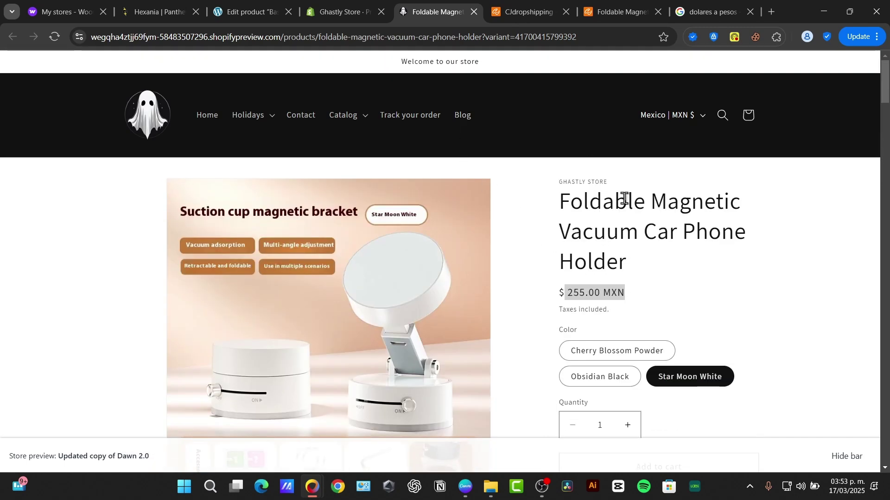
left_click(370, 7)
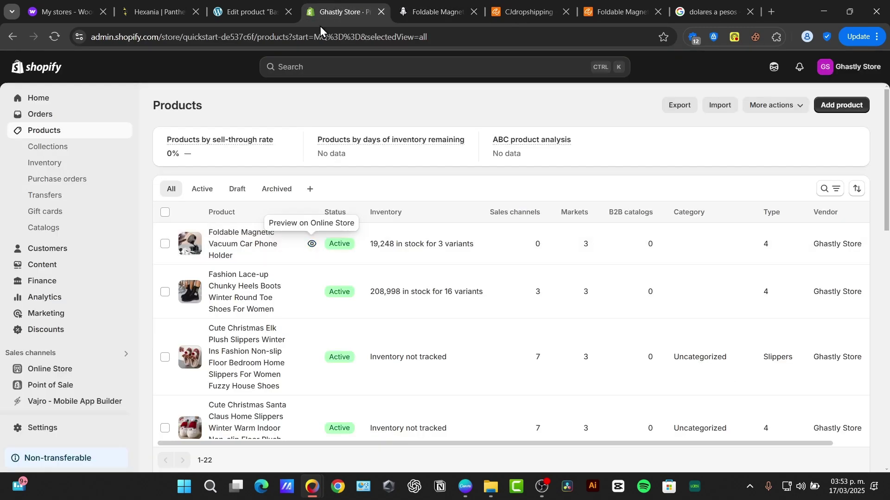
Customize the Dawn theme and open the Products > Default product template.
left_click(70, 372)
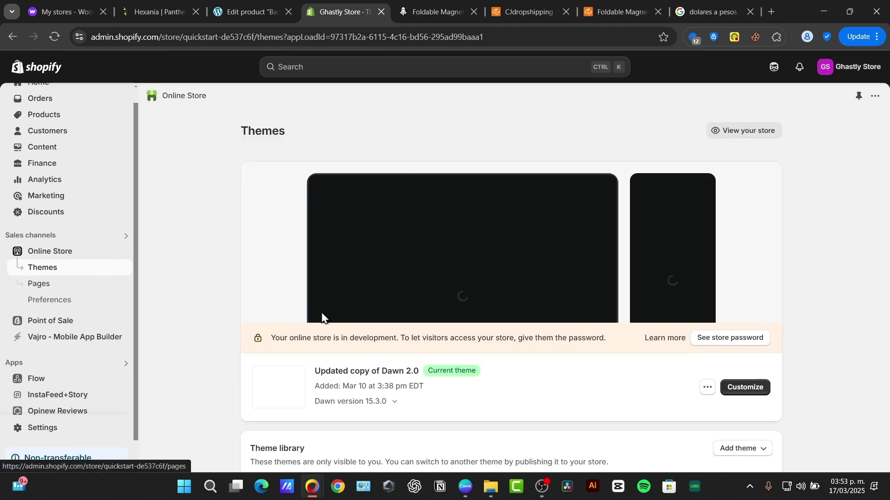
left_click(744, 393)
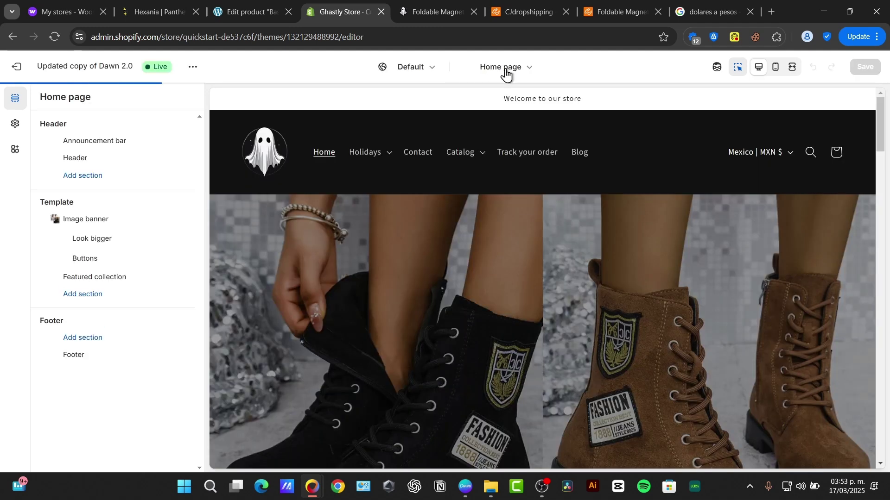
left_click(508, 70)
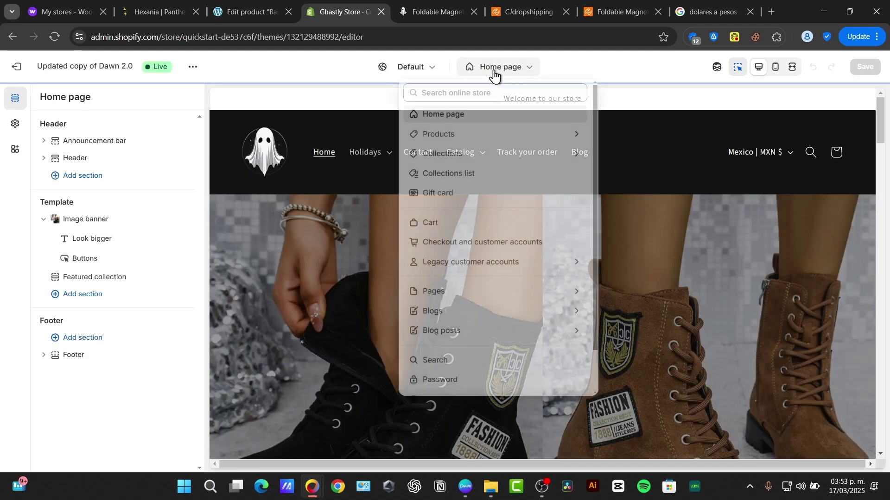
left_click(488, 135)
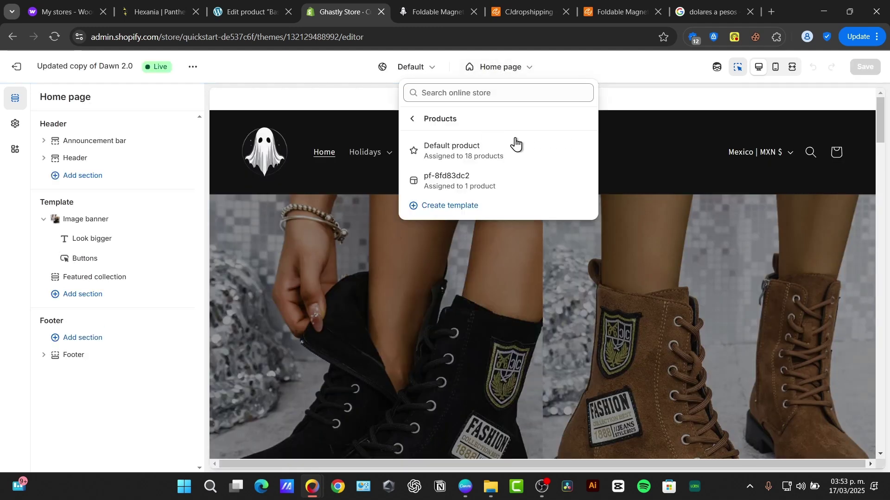
left_click(477, 152)
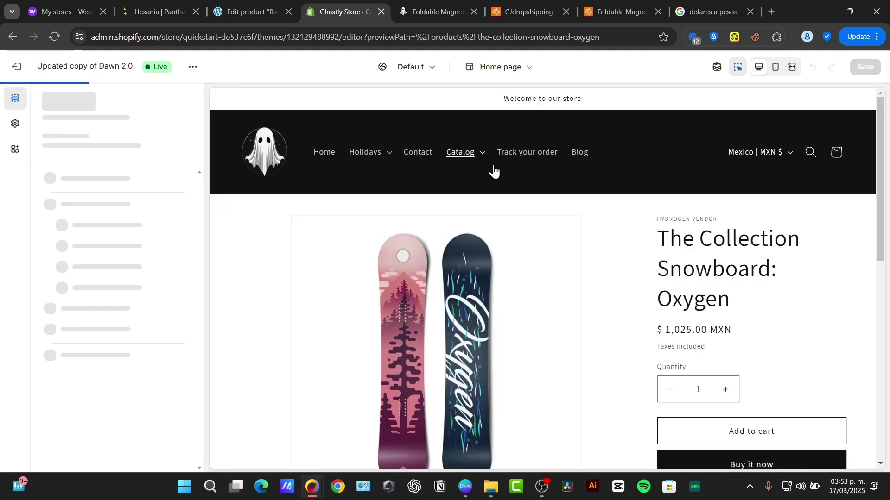
Inspect the Product information section settings, then return to the holder's storefront preview.
scroll(741, 264, "down", 7)
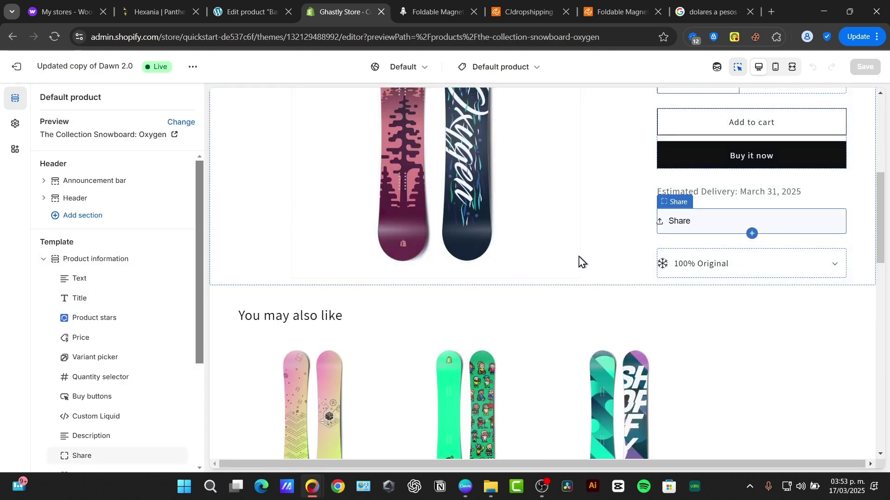
left_click(459, 240)
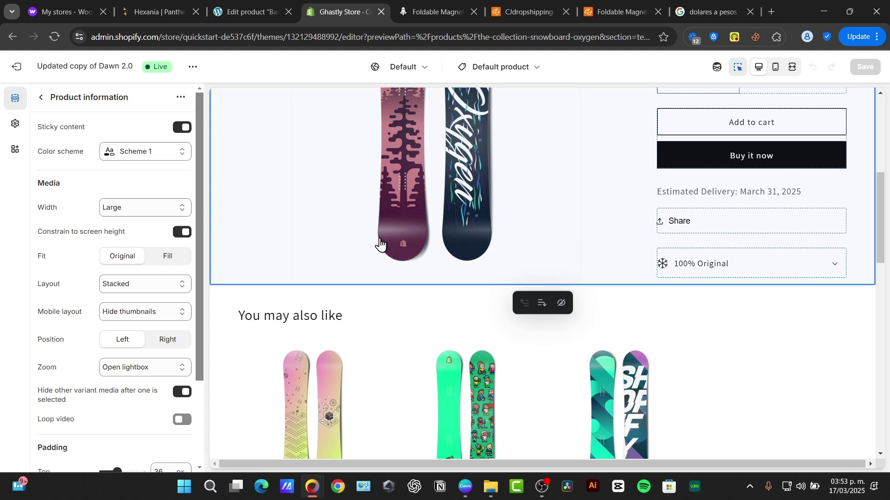
scroll(138, 185, "down", 2)
scroll(487, 148, "up", 7)
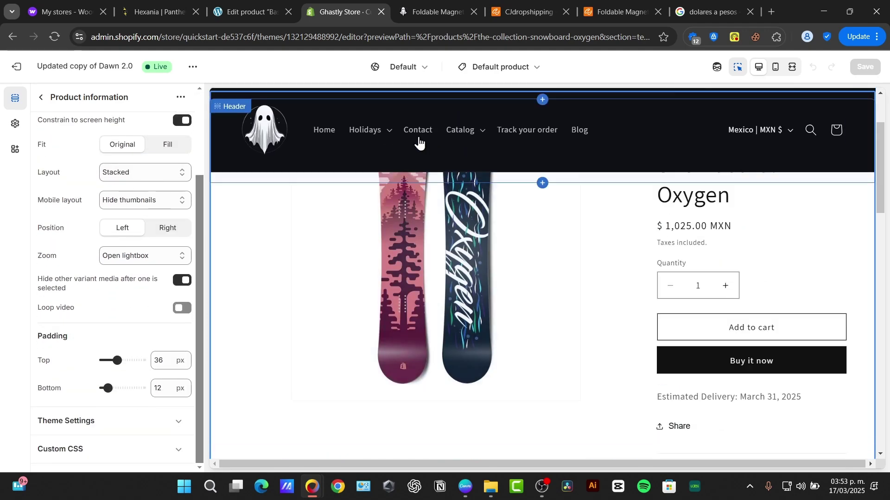
left_click(41, 97)
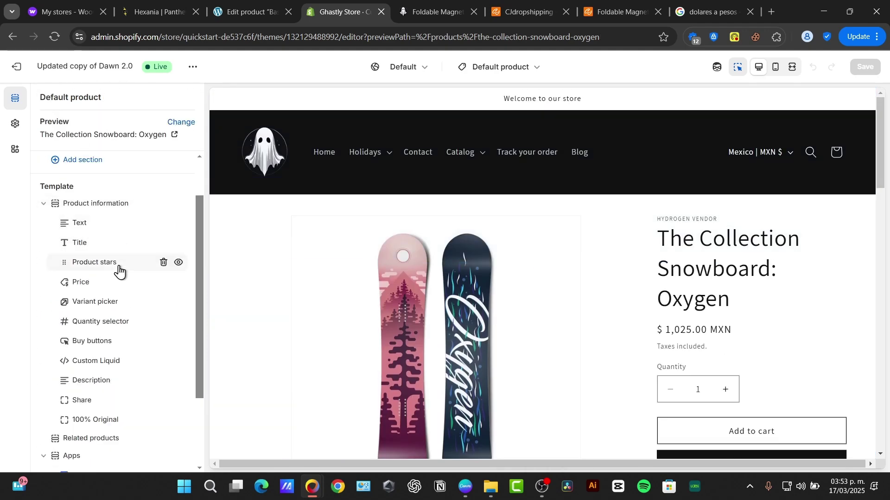
key("ctrl+Tab")
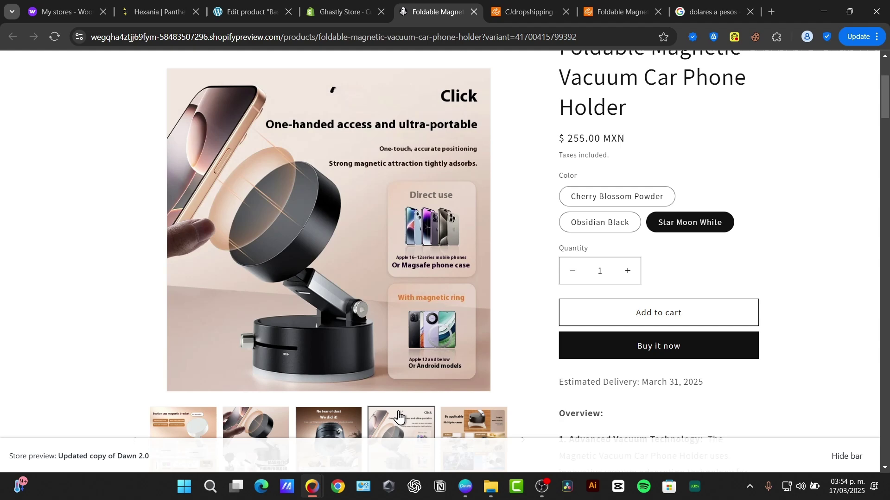
Switch back to the CJdropshipping home page.
left_click(510, 2)
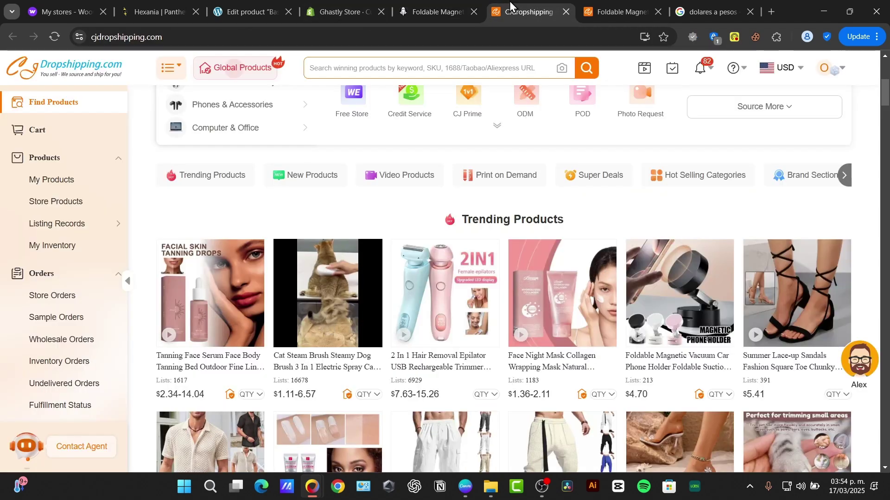